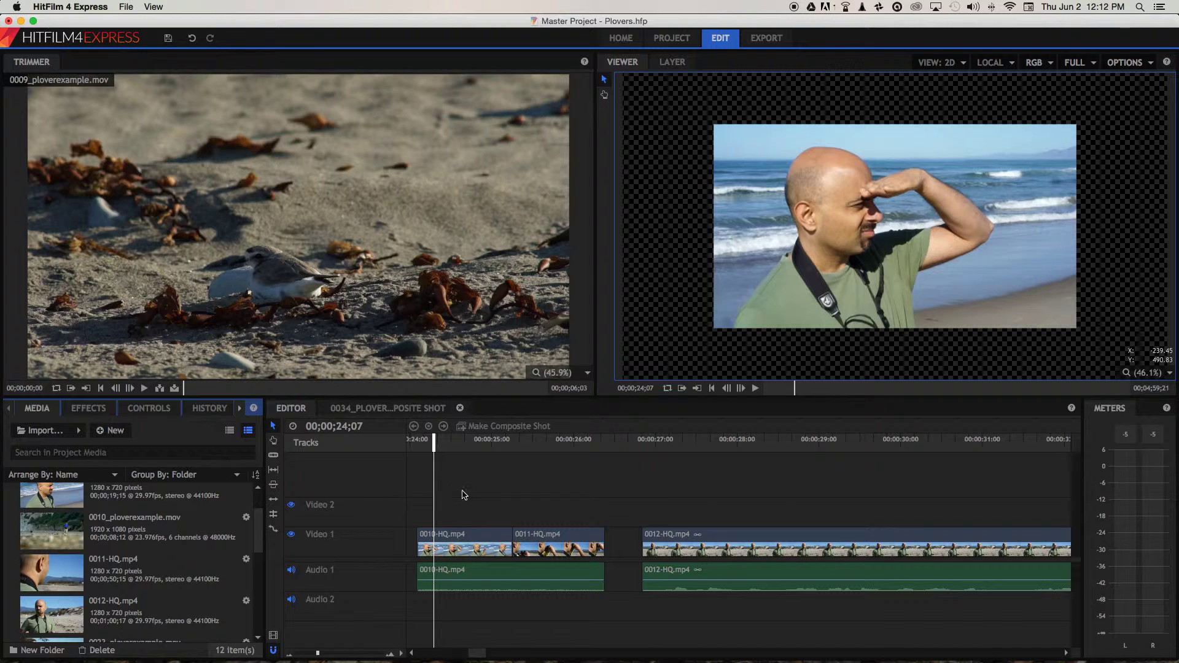
- Slide clip 0012 and its audio left on Video 1 to close the gap after clip 0011
{"action": "left_click", "coordinate": [556, 447]}
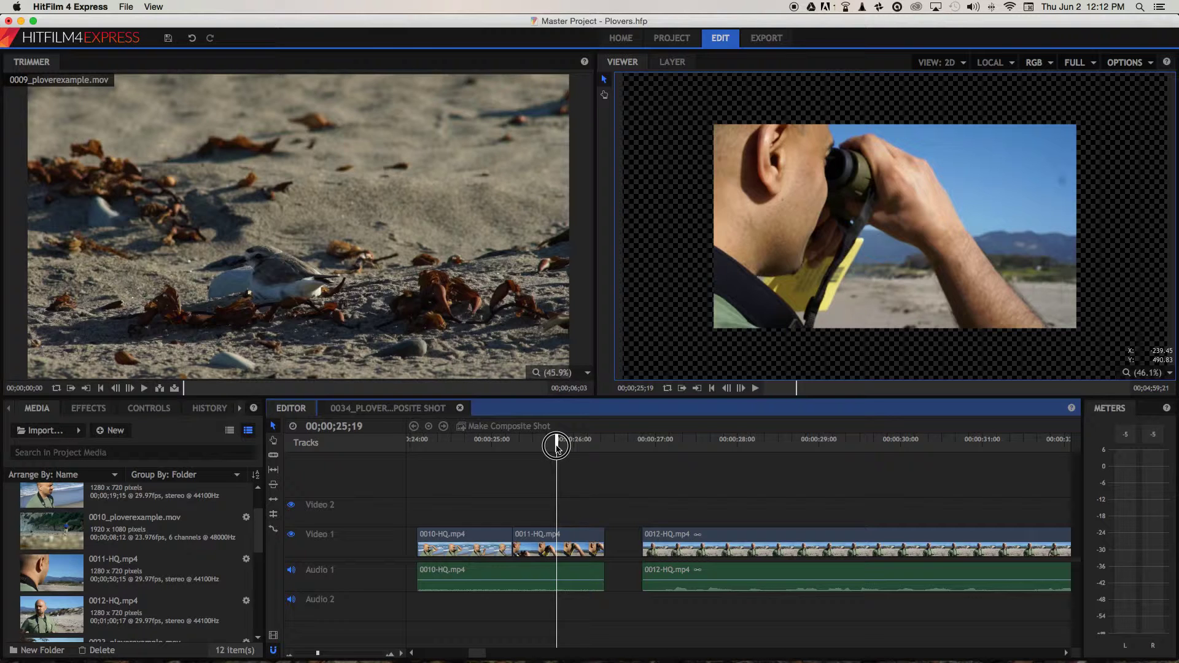
{"action": "left_click_drag", "start_coordinate": [557, 446], "coordinate": [553, 447]}
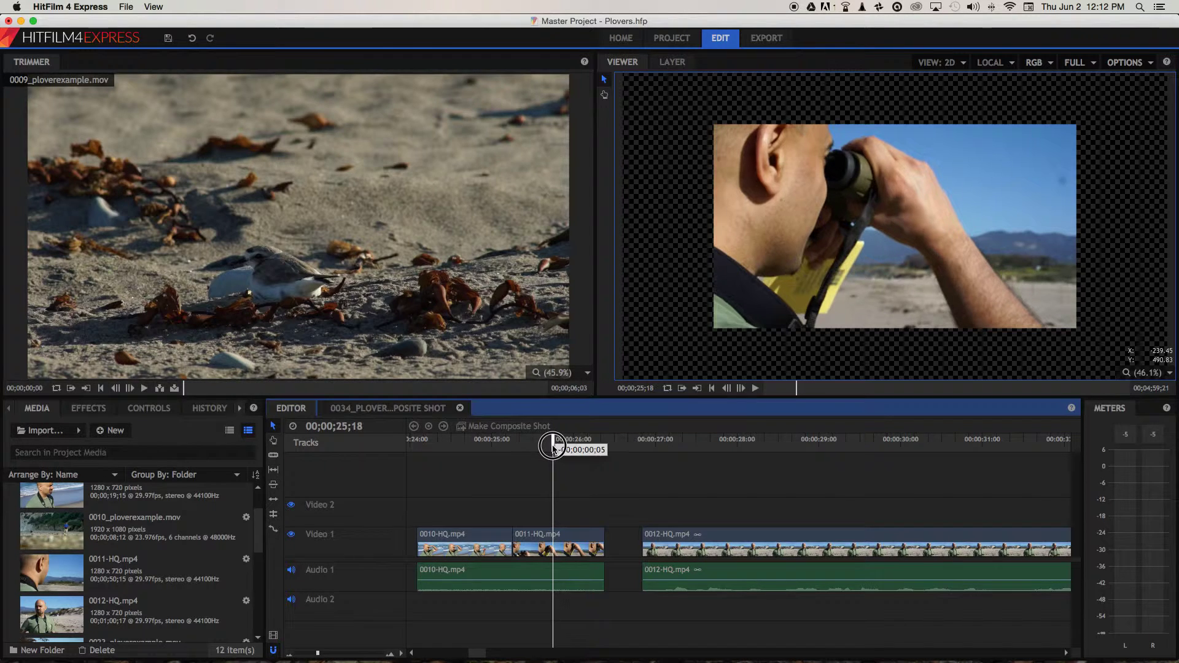
{"action": "left_click", "coordinate": [660, 540]}
{"action": "left_click_drag", "start_coordinate": [754, 528], "coordinate": [724, 537]}
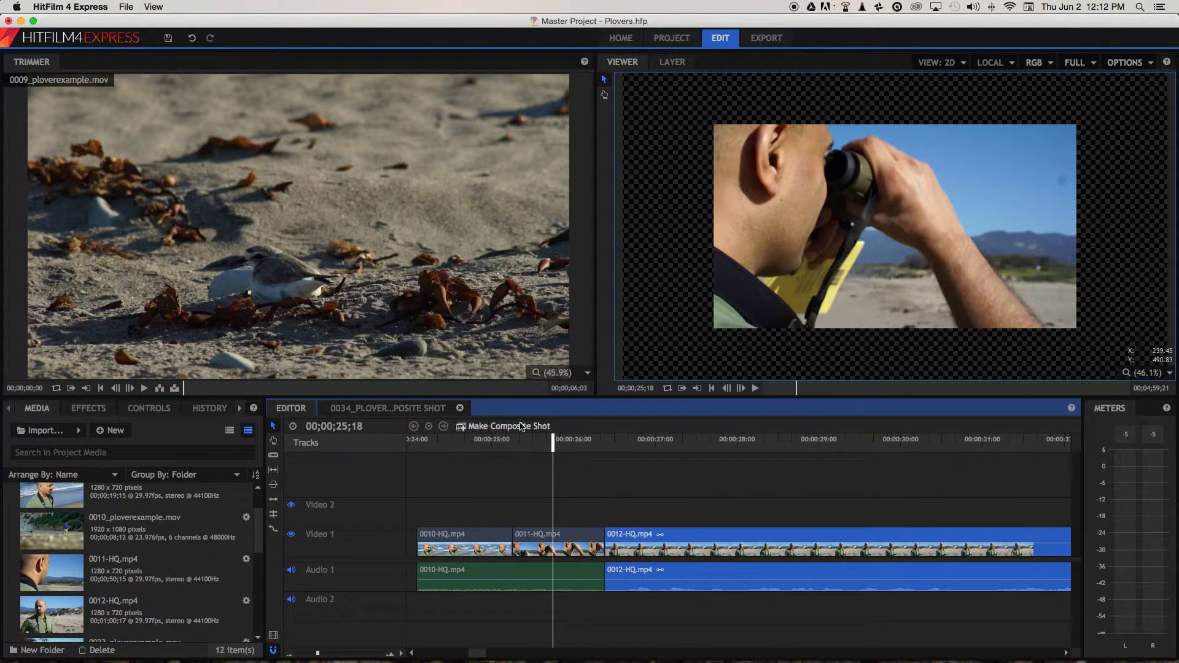
- Play back the joined clips from 25;21
{"action": "left_click_drag", "start_coordinate": [553, 441], "coordinate": [571, 455]}
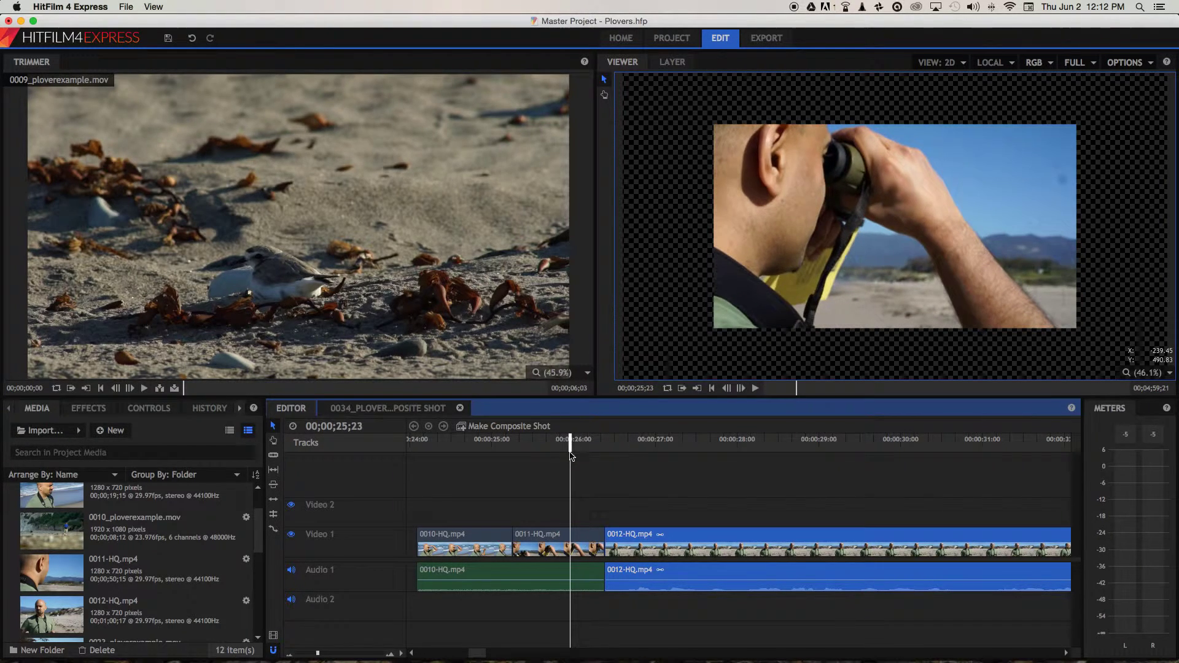
{"action": "key", "text": "space"}
{"action": "key", "text": "space"}
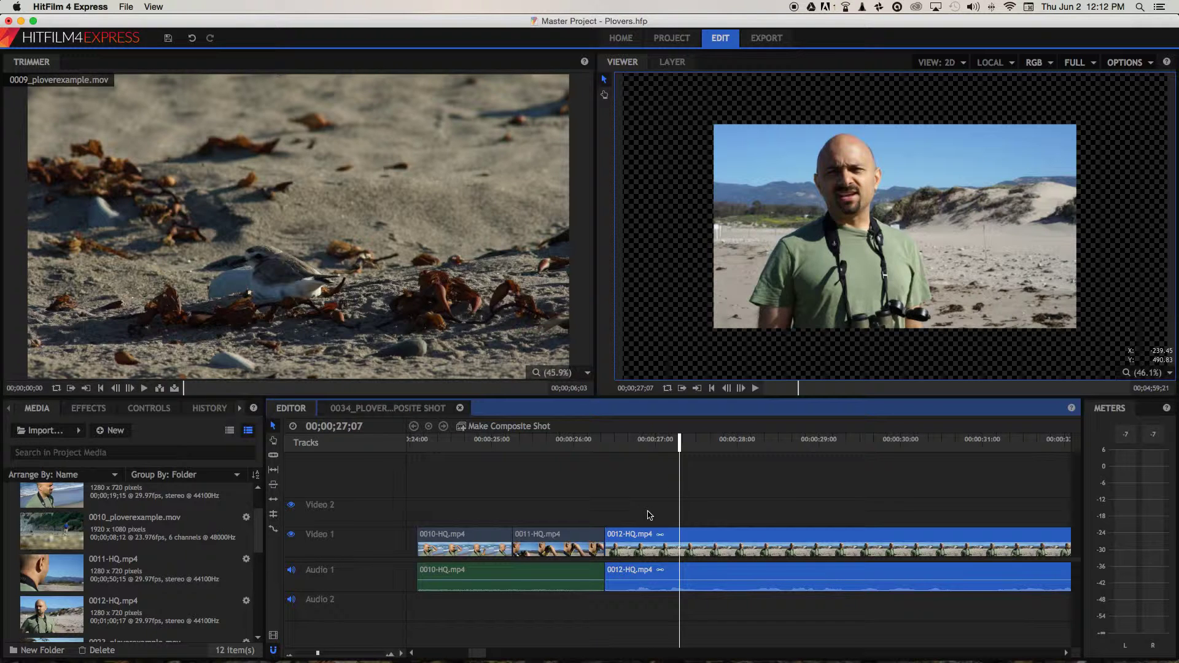
{"action": "left_click", "coordinate": [485, 548]}
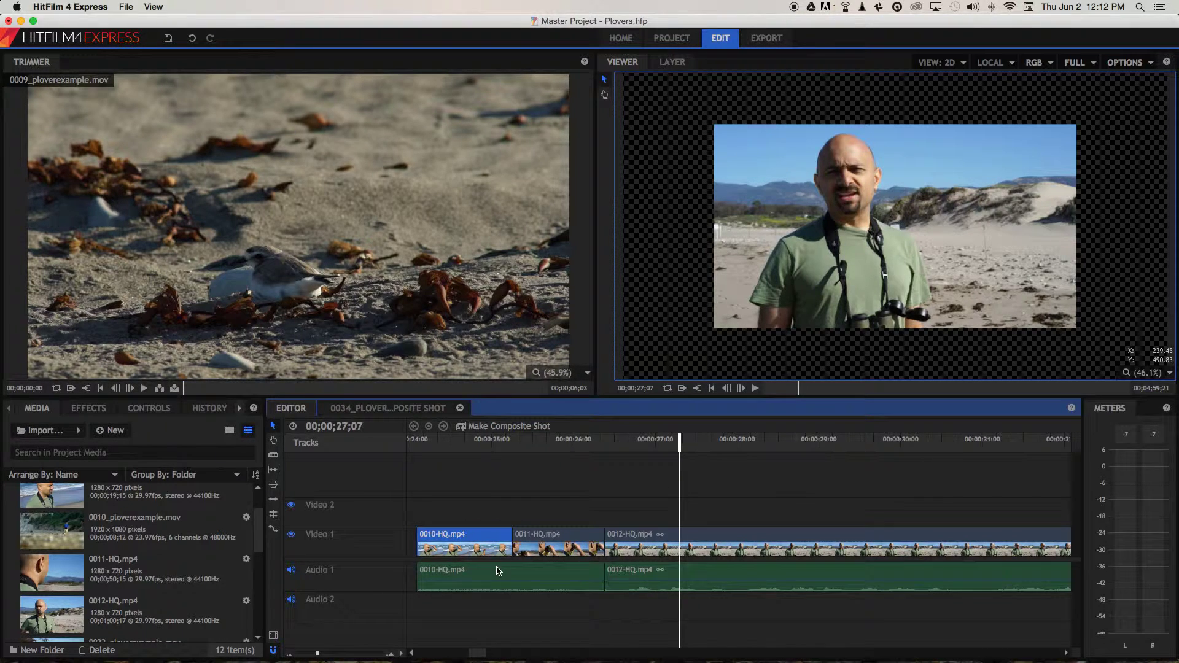
- Unlink clip 0012's video from its audio
{"action": "left_click", "coordinate": [498, 571], "text": "shift"}
{"action": "left_click", "coordinate": [524, 559]}
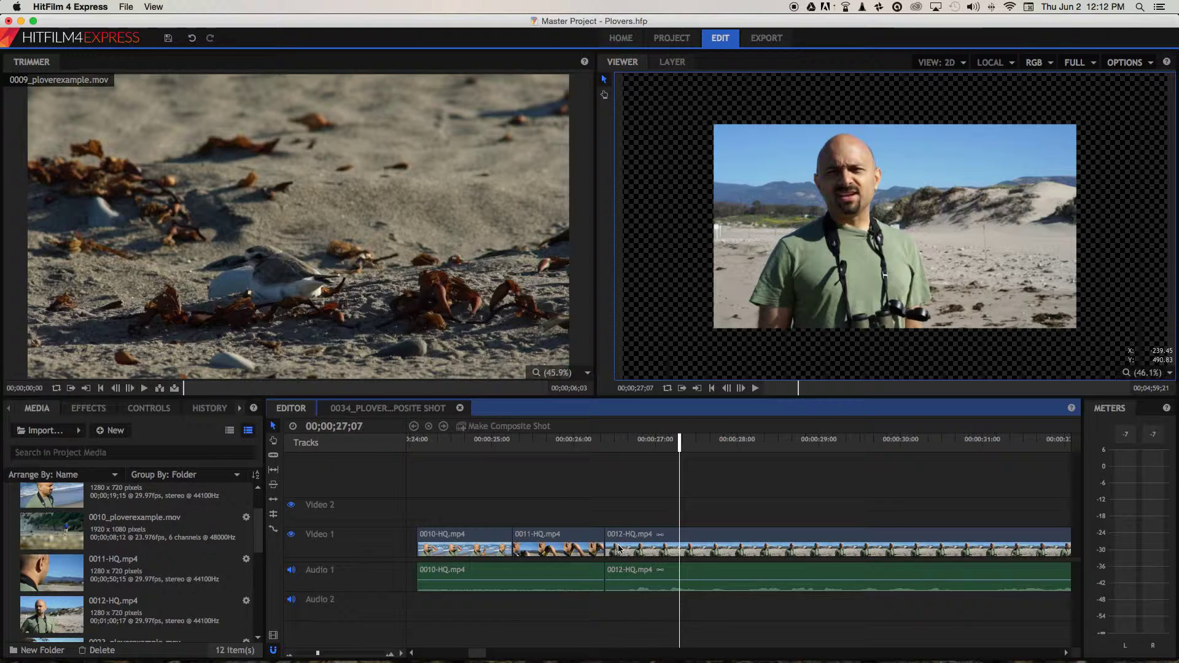
{"action": "left_click", "coordinate": [662, 540]}
{"action": "right_click", "coordinate": [656, 534]}
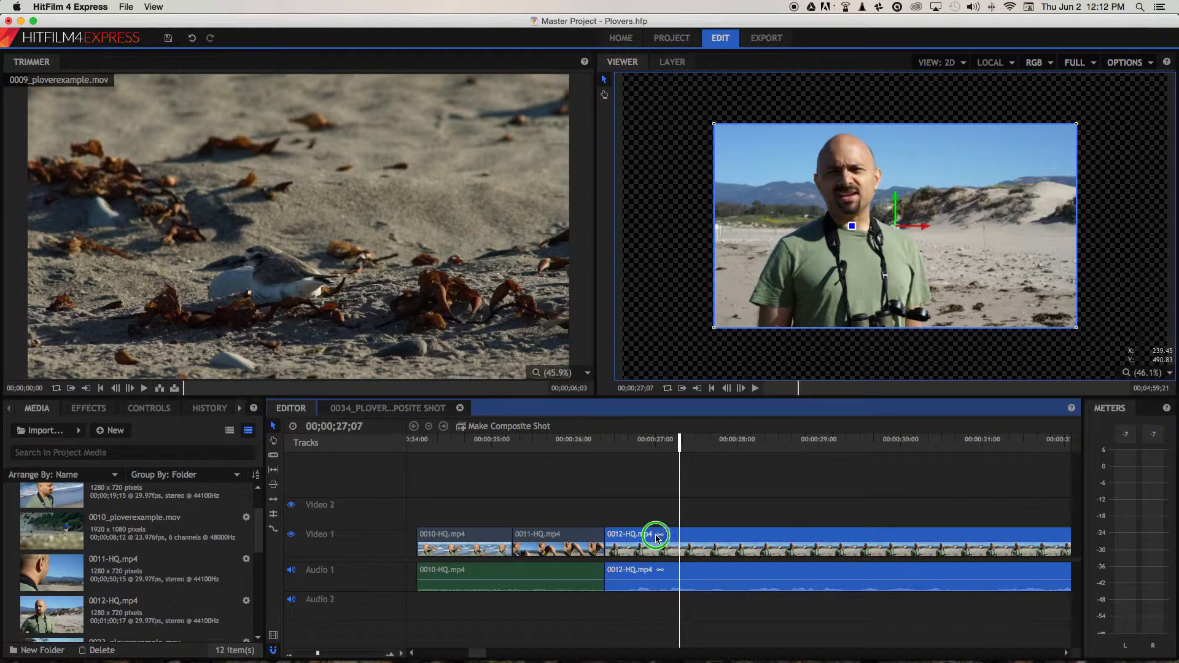
{"action": "left_click", "coordinate": [686, 482]}
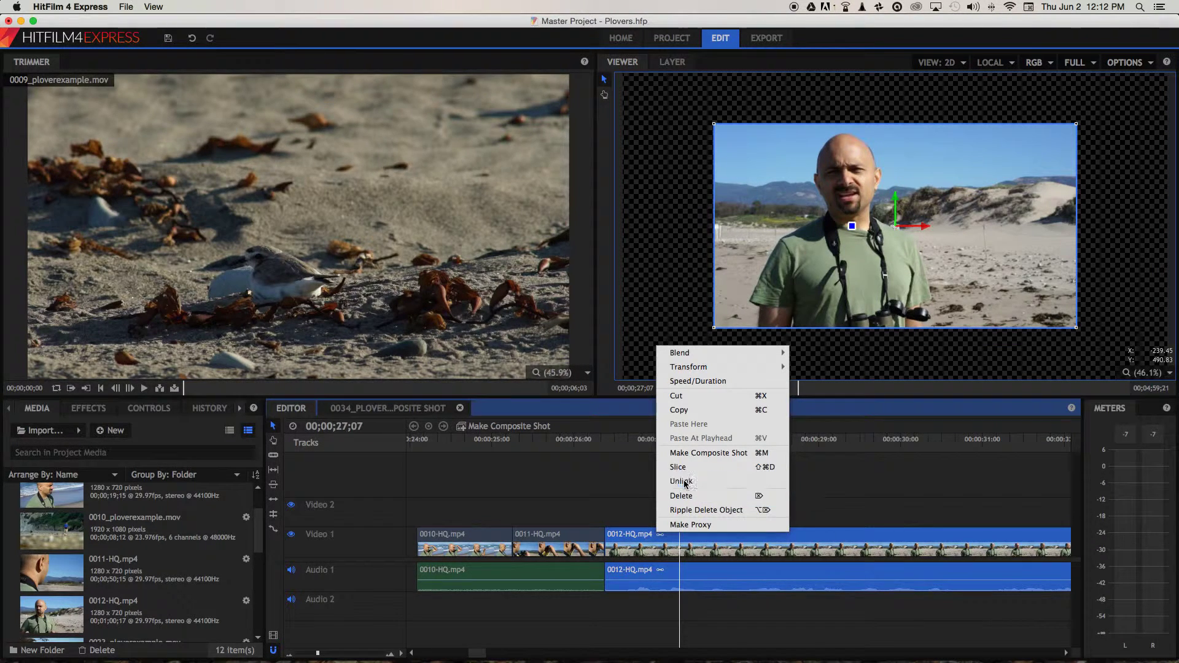
{"action": "left_click", "coordinate": [668, 513]}
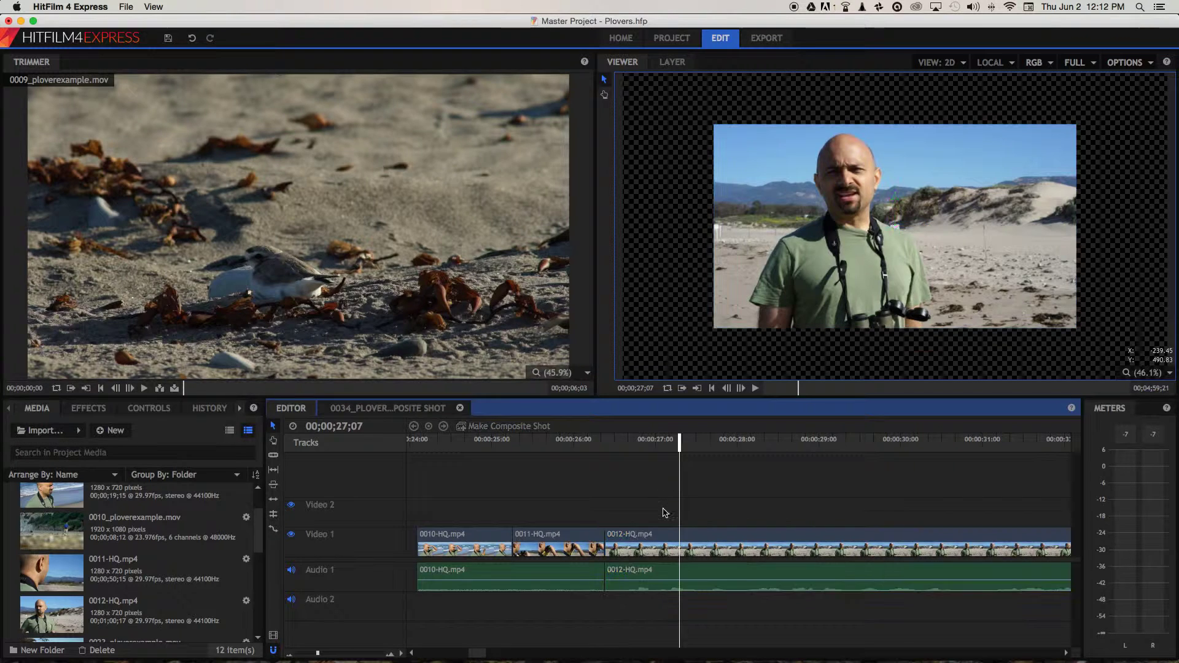
- Lift clip 0011 onto Video 2 at the same timing, undoing a trial slide of clip 0012
{"action": "left_click", "coordinate": [574, 534]}
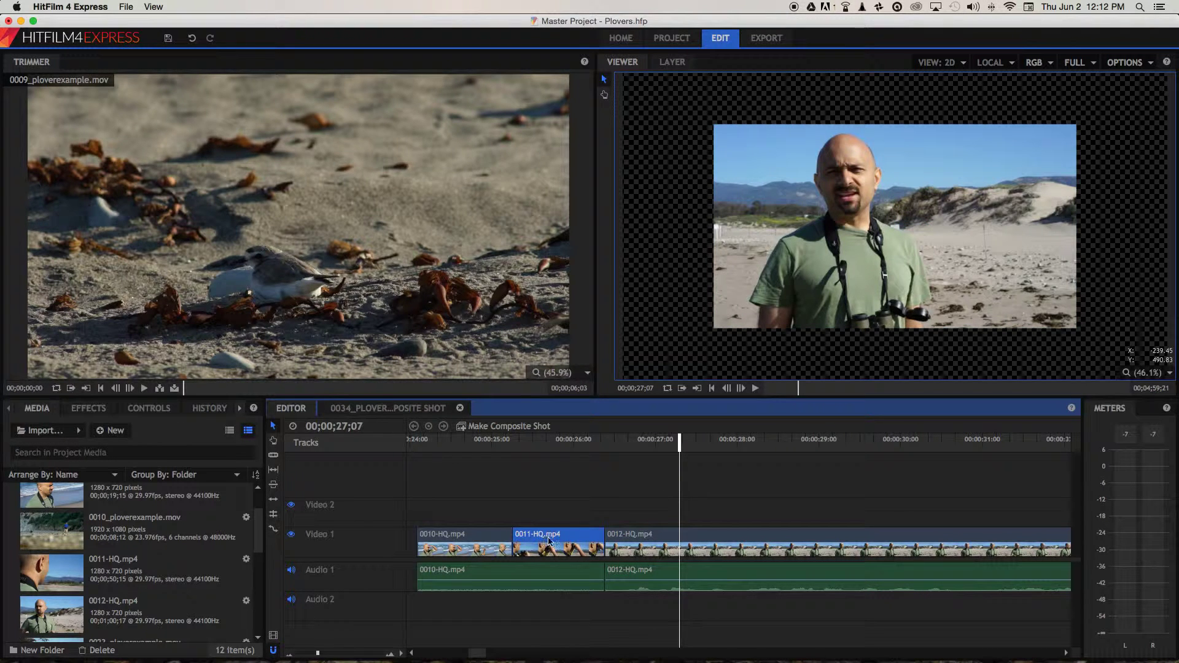
{"action": "left_click_drag", "start_coordinate": [551, 539], "coordinate": [551, 517]}
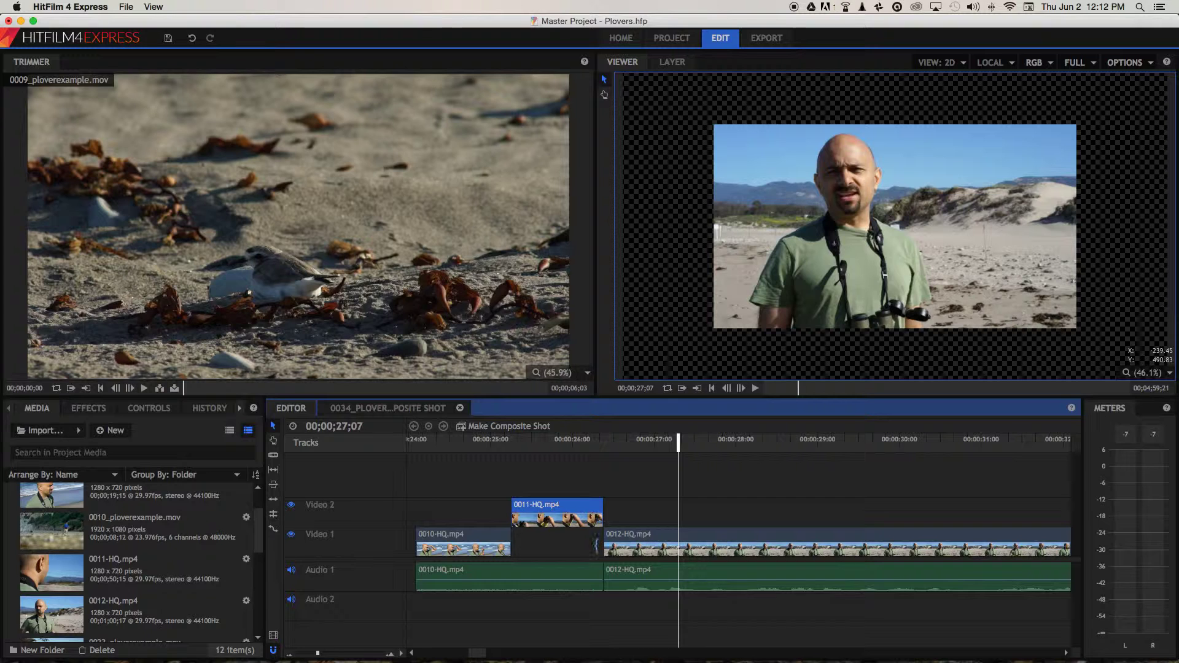
{"action": "left_click", "coordinate": [663, 544]}
{"action": "left_click_drag", "start_coordinate": [728, 536], "coordinate": [619, 540]}
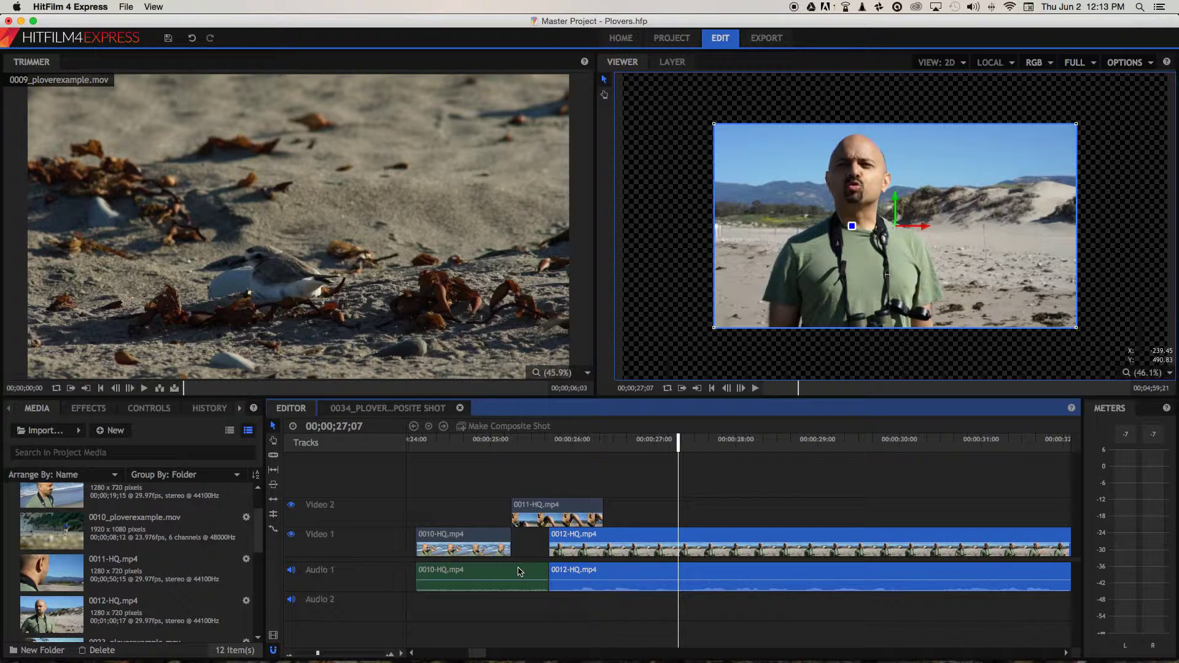
{"action": "key", "text": "super+z"}
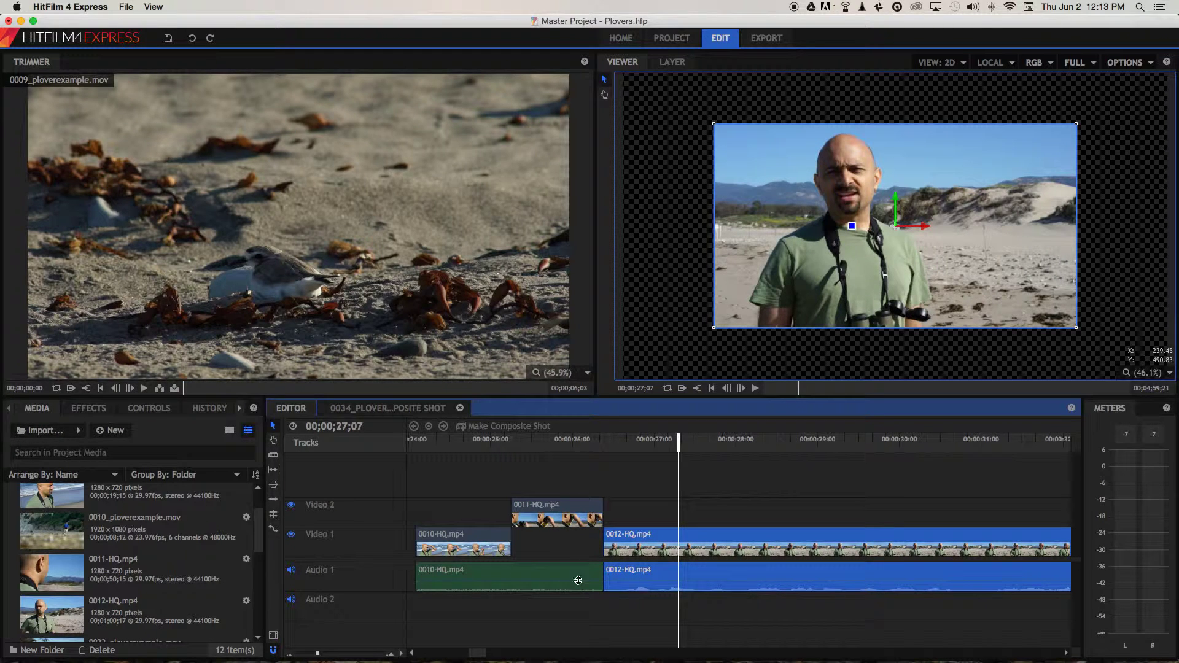
{"action": "left_click", "coordinate": [668, 519]}
- Start the 0012 video earlier while leaving its audio, and play back the J cut
{"action": "left_click", "coordinate": [666, 537]}
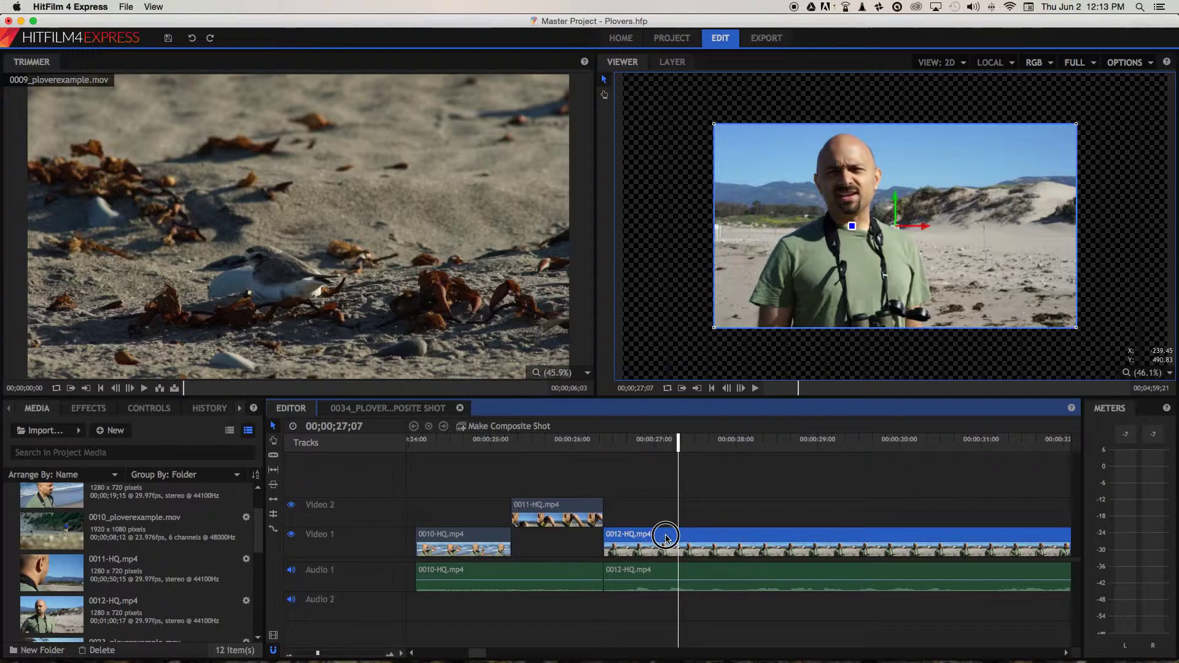
{"action": "left_click_drag", "start_coordinate": [666, 538], "coordinate": [633, 550]}
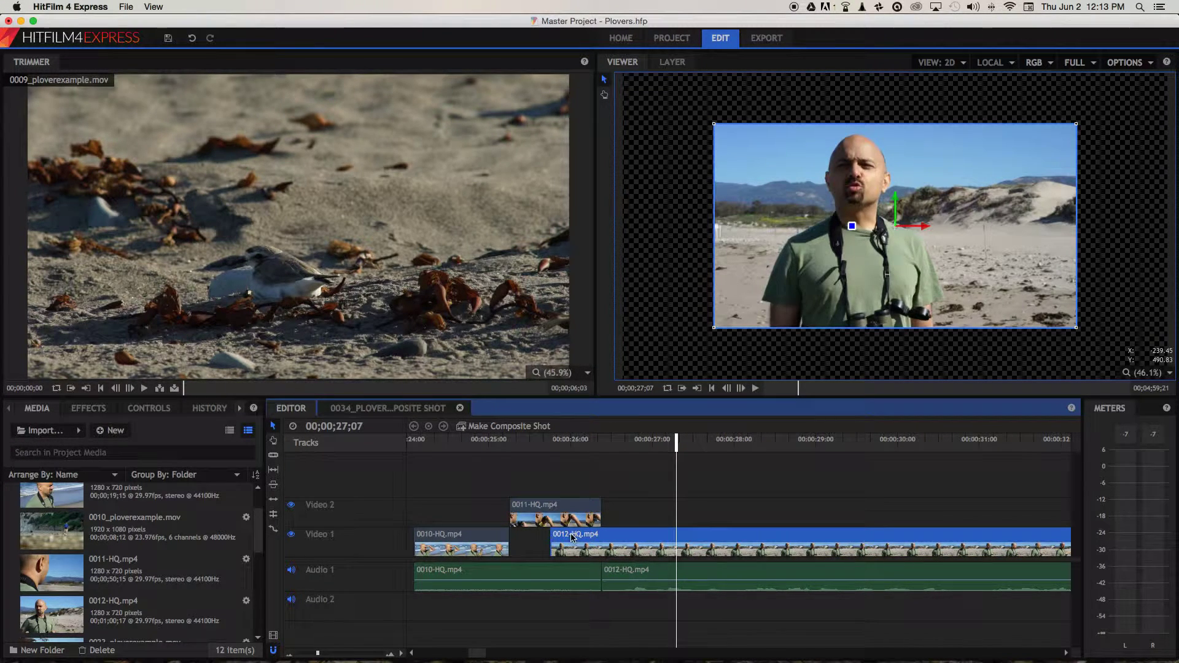
{"action": "left_click_drag", "start_coordinate": [676, 444], "coordinate": [631, 446]}
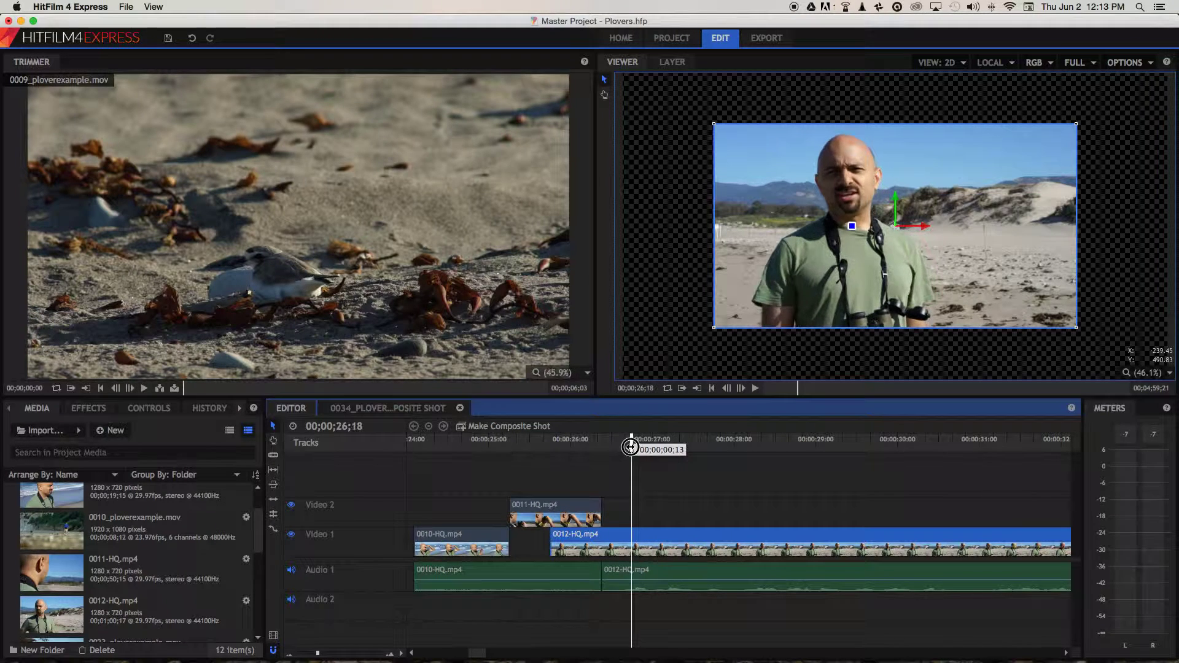
{"action": "key", "text": "space"}
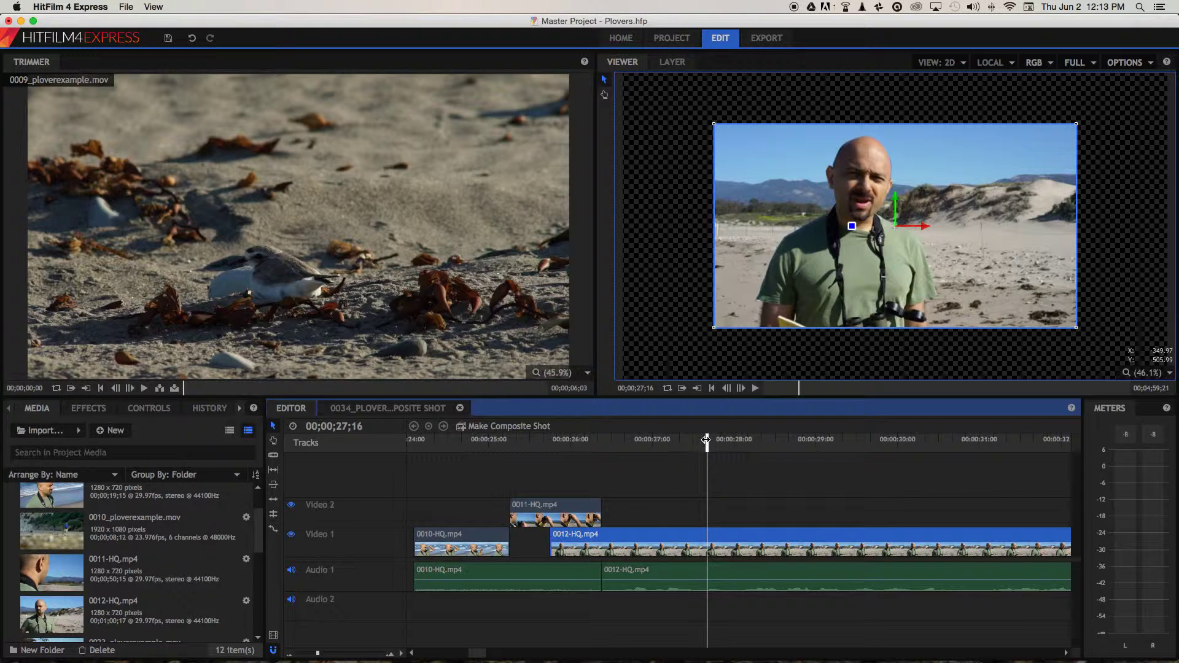
{"action": "left_click_drag", "start_coordinate": [707, 440], "coordinate": [550, 443]}
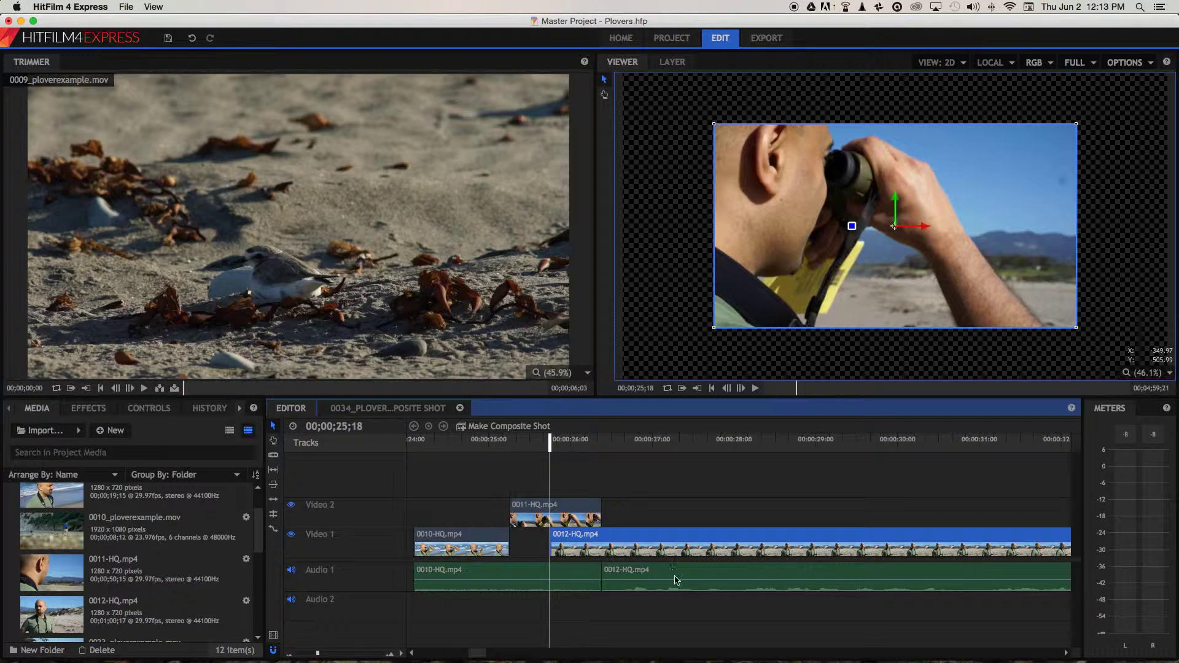
- Move the 0012 audio onto Audio 2 and trim the 0012 video start later
{"action": "left_click", "coordinate": [693, 575]}
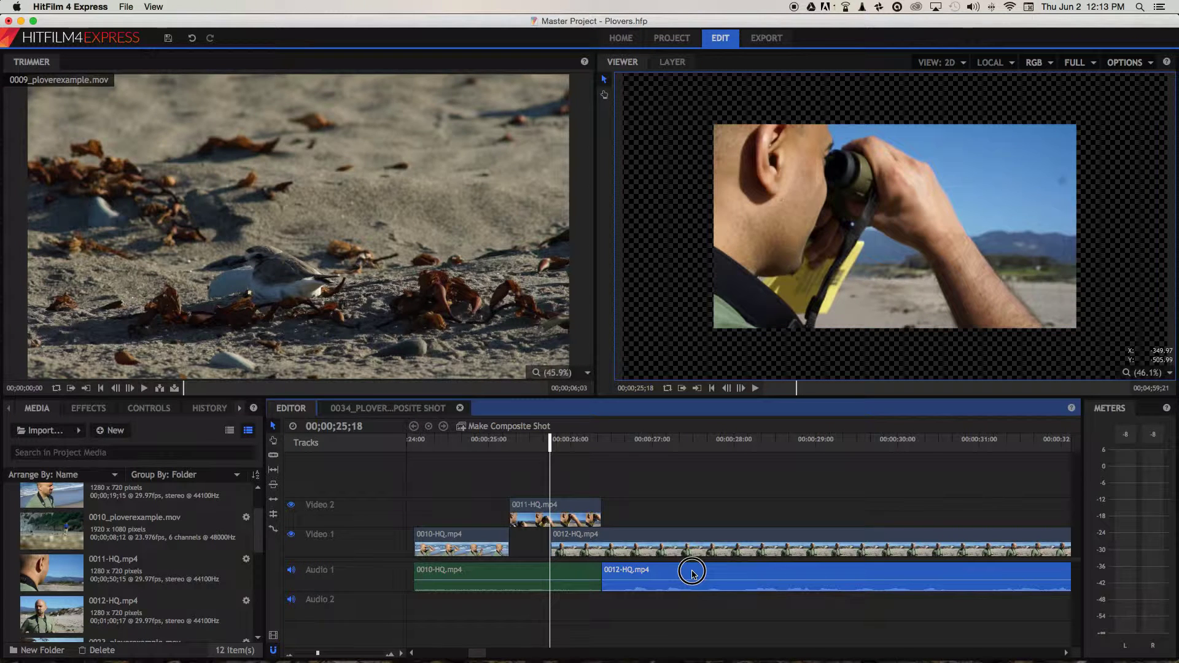
{"action": "left_click_drag", "start_coordinate": [692, 574], "coordinate": [645, 604]}
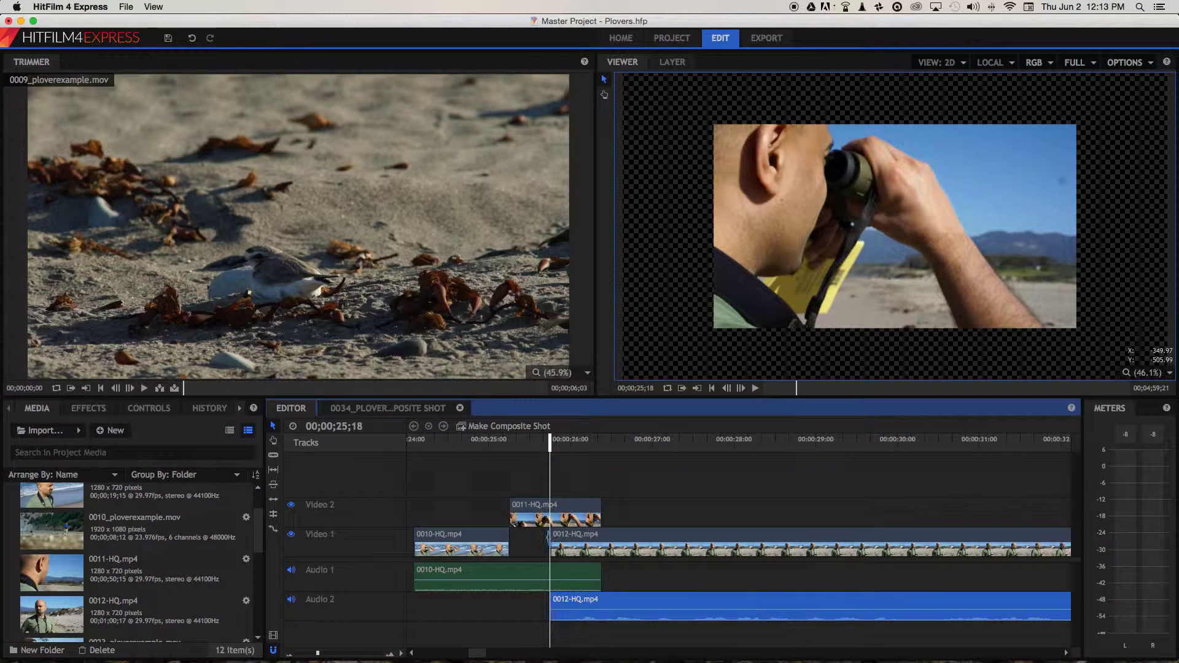
{"action": "left_click_drag", "start_coordinate": [555, 540], "coordinate": [595, 540]}
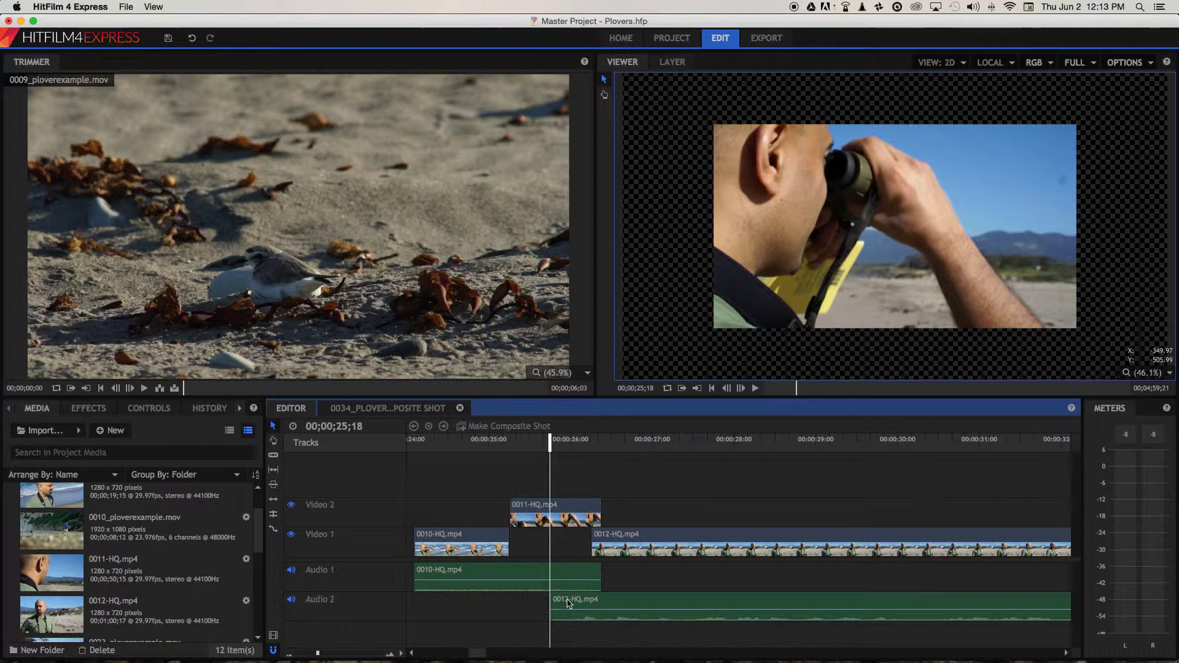
{"action": "left_click", "coordinate": [590, 538]}
- Extend the 0012 video start back to the playhead and move its audio onto Audio 2
{"action": "left_click_drag", "start_coordinate": [591, 539], "coordinate": [551, 539]}
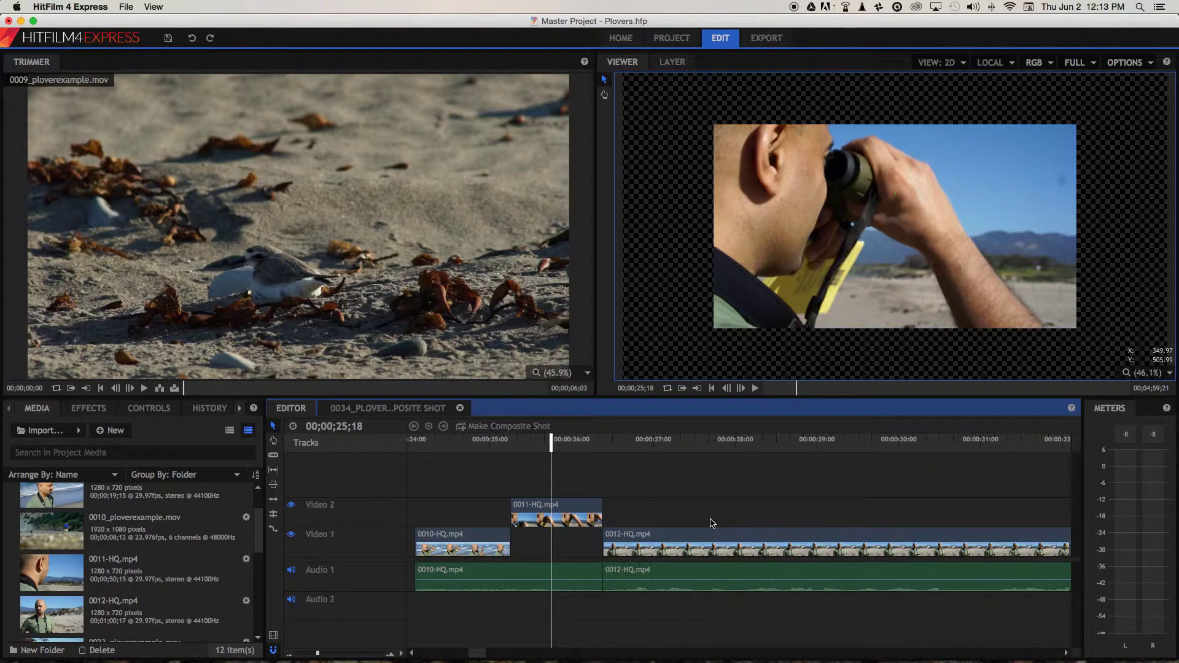
{"action": "left_click", "coordinate": [694, 573]}
{"action": "left_click_drag", "start_coordinate": [694, 572], "coordinate": [696, 600]}
- Slide the 0012 video and audio together left so they start at 25;13
{"action": "left_click", "coordinate": [697, 538]}
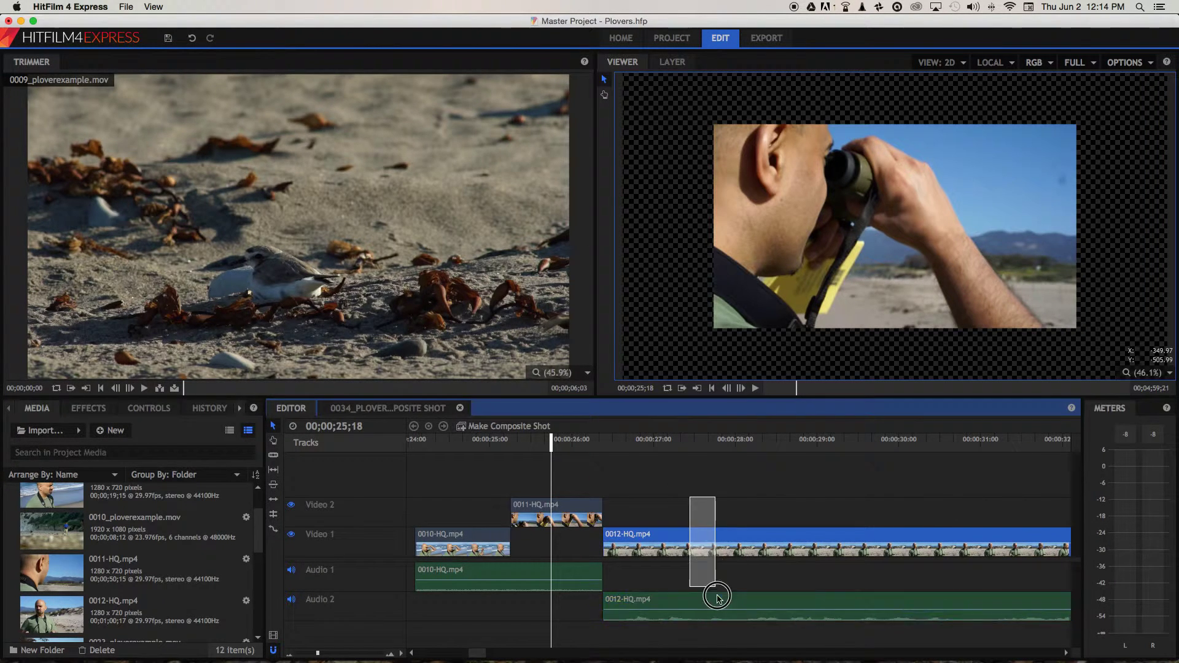
{"action": "left_click_drag", "start_coordinate": [743, 539], "coordinate": [695, 538]}
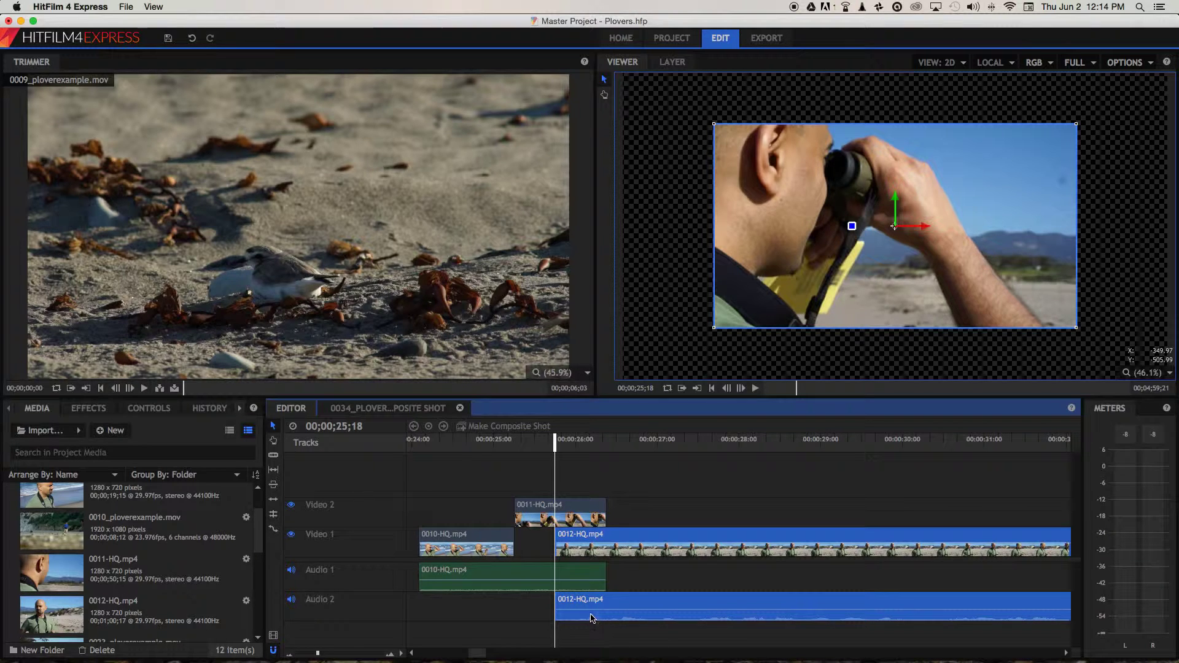
{"action": "left_click_drag", "start_coordinate": [555, 441], "coordinate": [538, 441]}
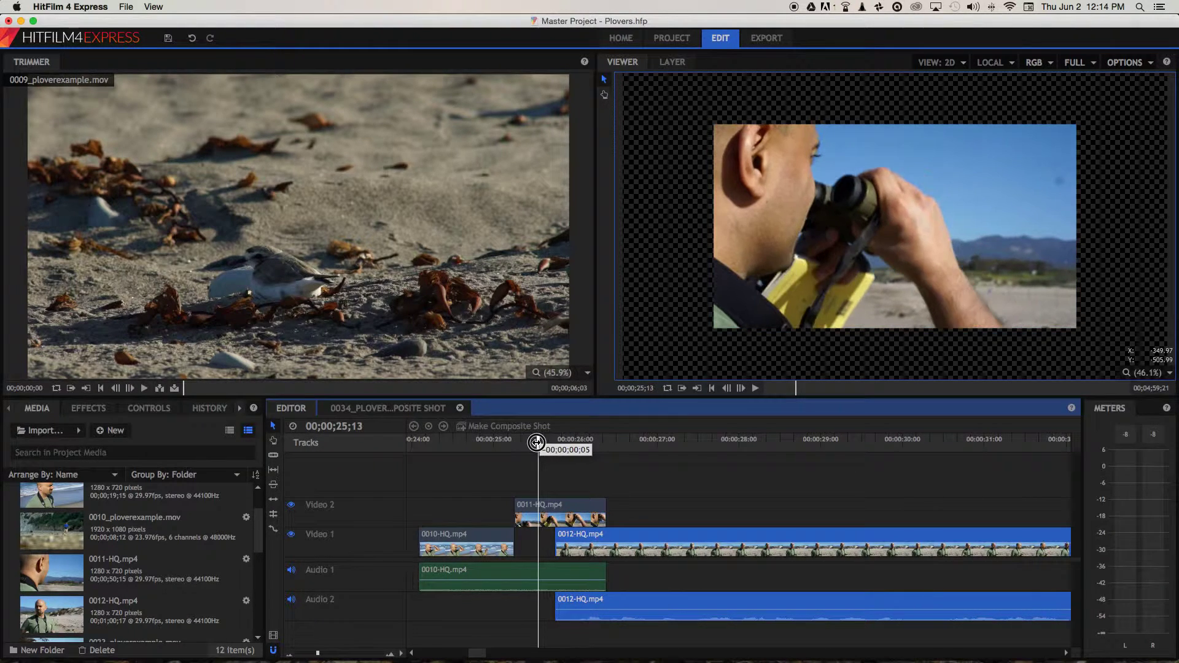
{"action": "left_click_drag", "start_coordinate": [672, 538], "coordinate": [654, 537]}
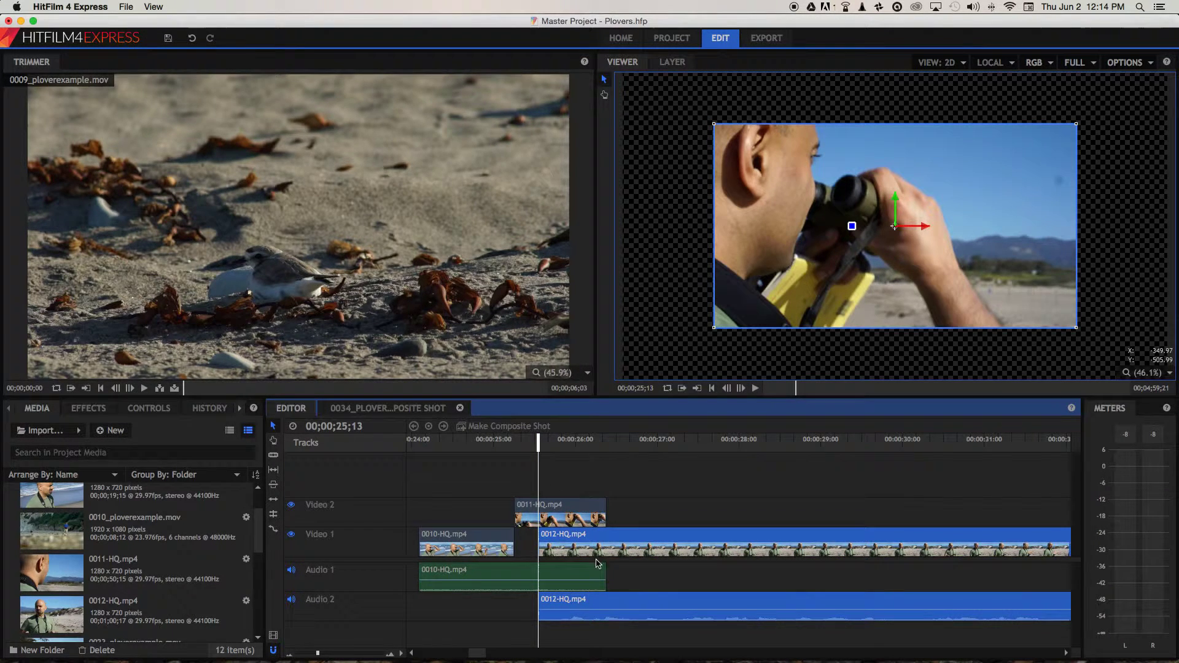
{"action": "scroll", "coordinate": [599, 564], "scroll_direction": "left", "scroll_amount": 5}
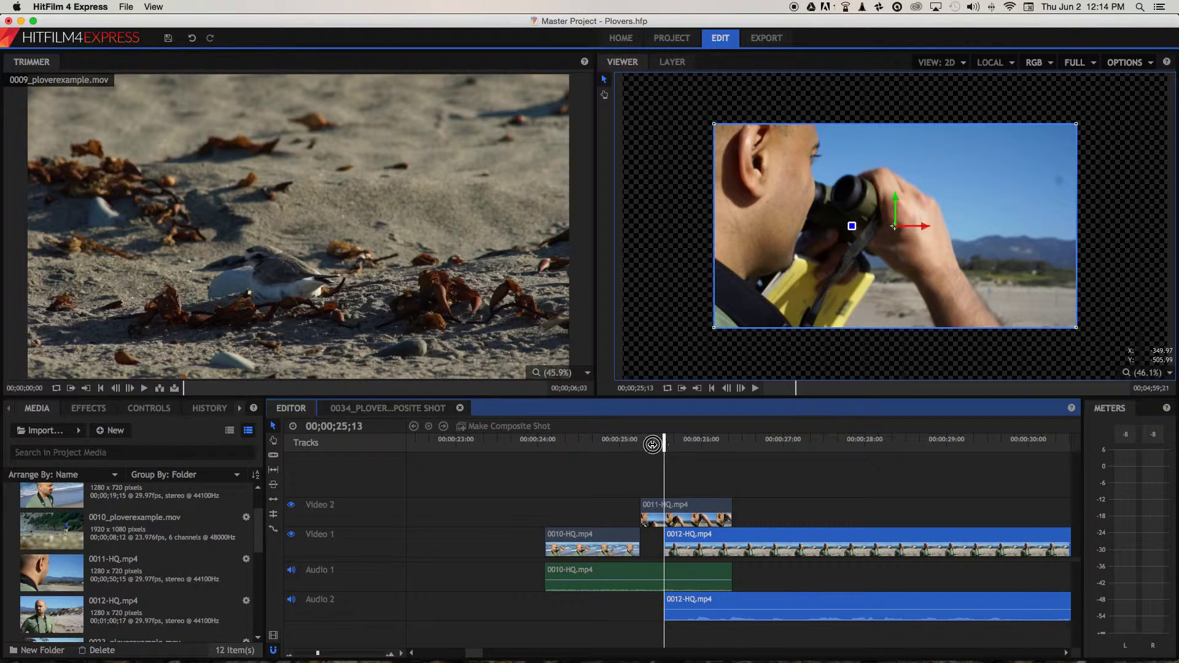
{"action": "left_click_drag", "start_coordinate": [664, 441], "coordinate": [579, 445]}
{"action": "key", "text": "space"}
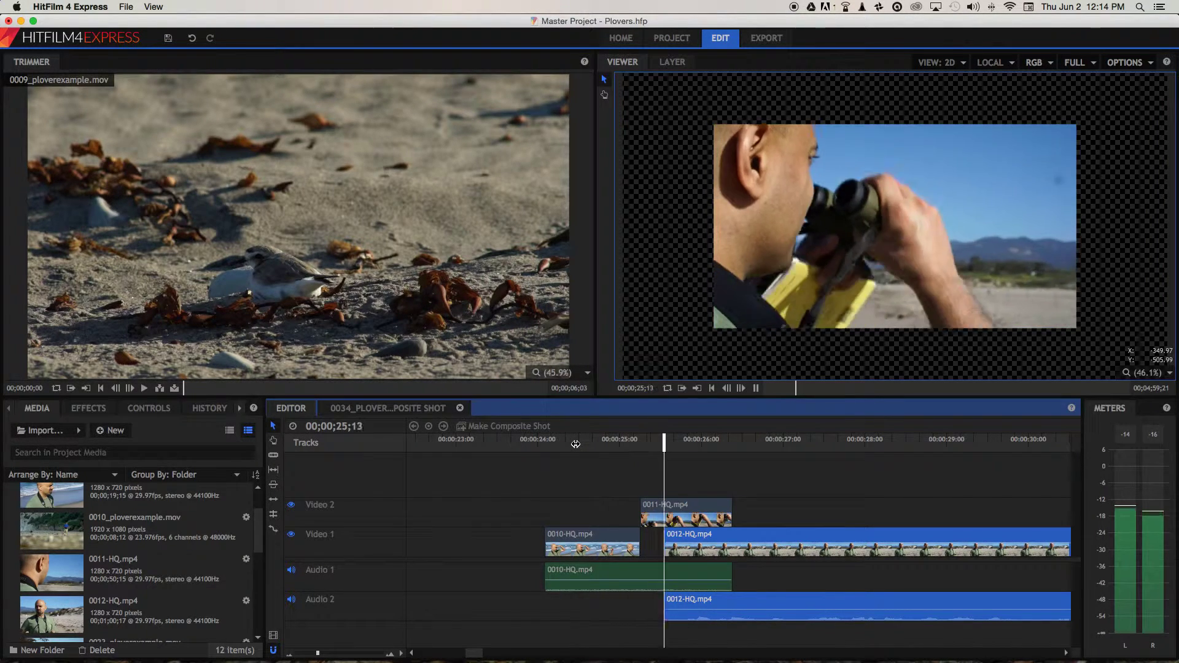
{"action": "key", "text": "space"}
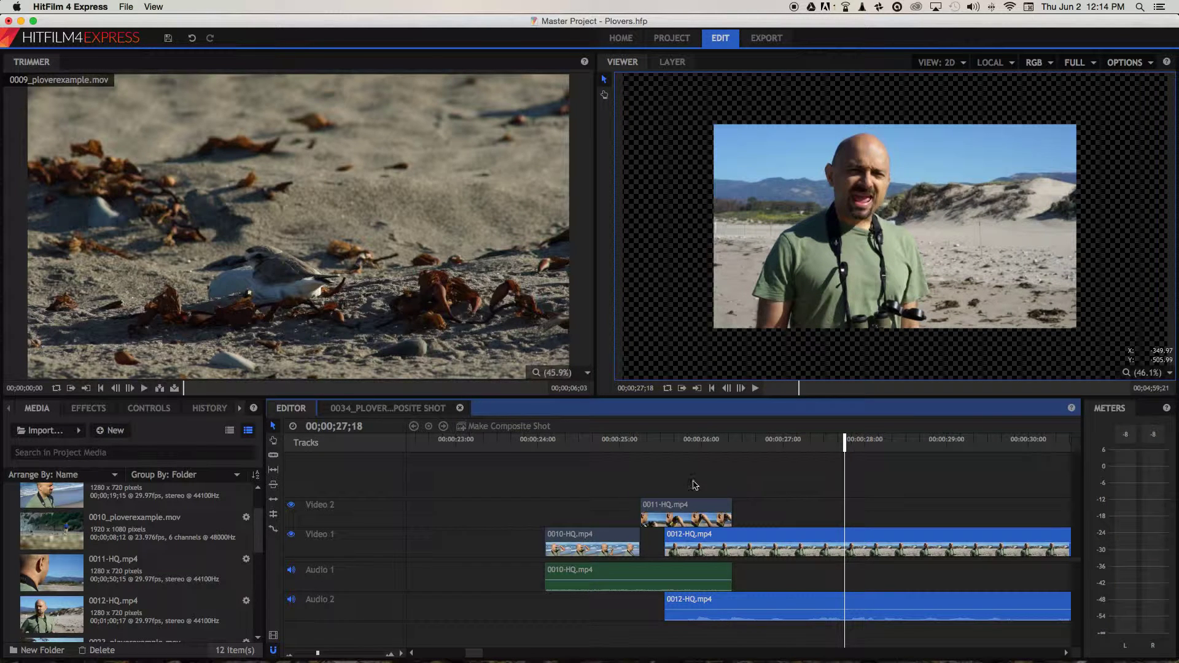
{"action": "left_click", "coordinate": [701, 443]}
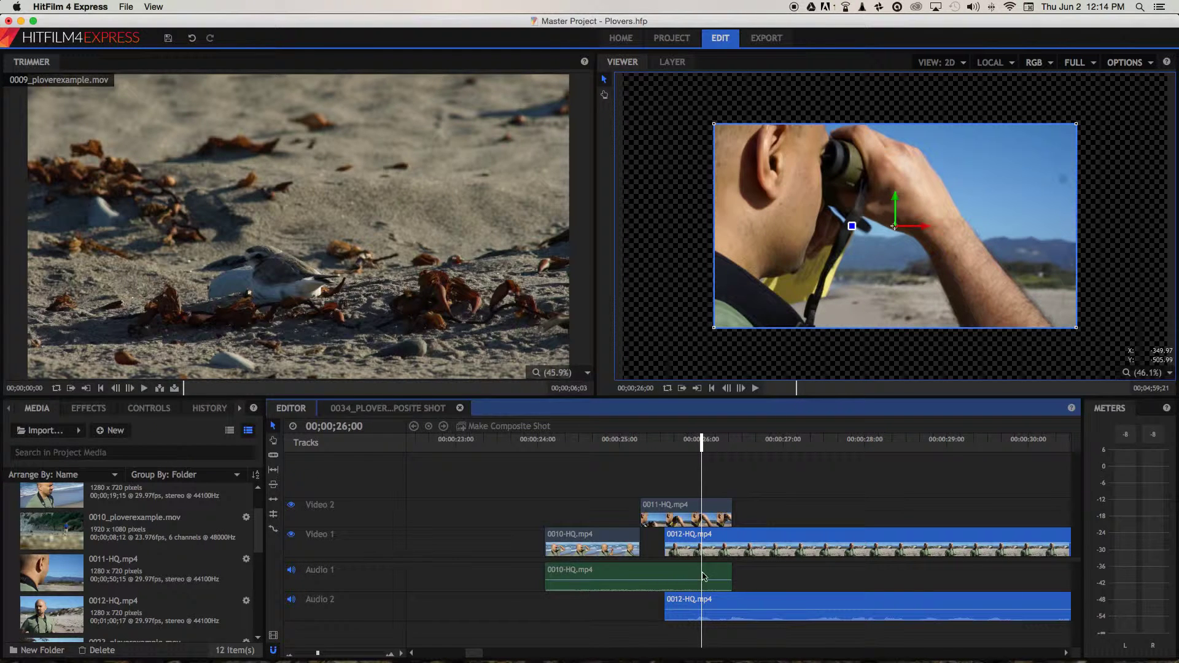
{"action": "left_click", "coordinate": [682, 574]}
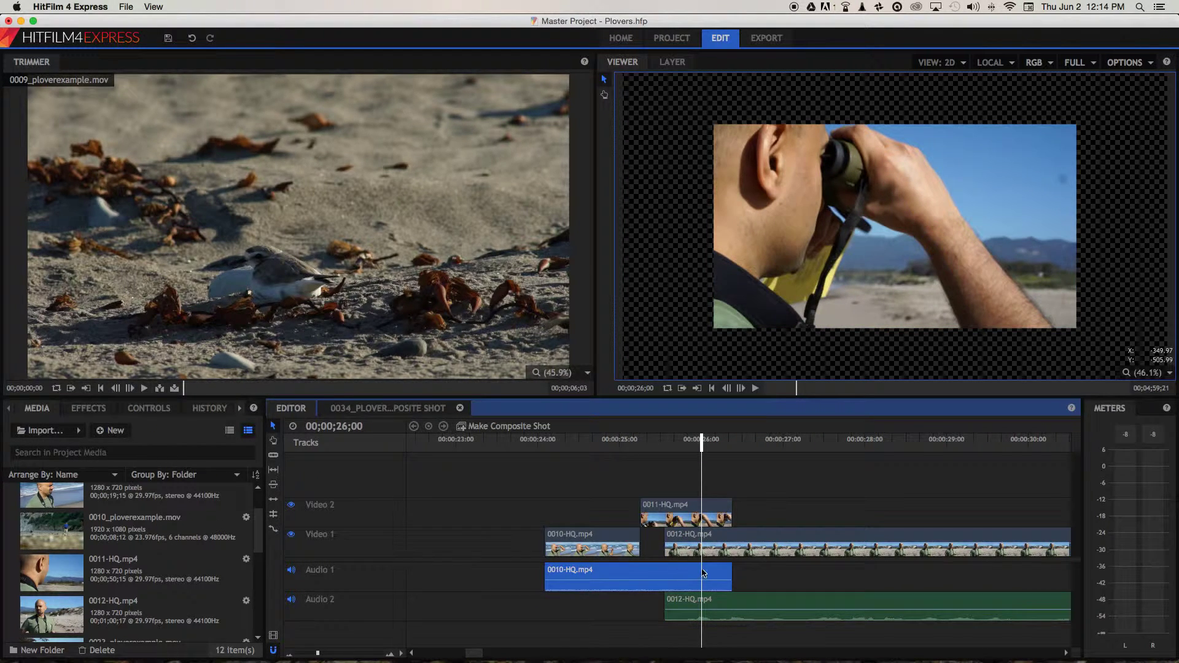
- Start the 0012 audio on Audio 2 earlier, review playback, then pull its start slightly later
{"action": "left_click", "coordinate": [693, 605]}
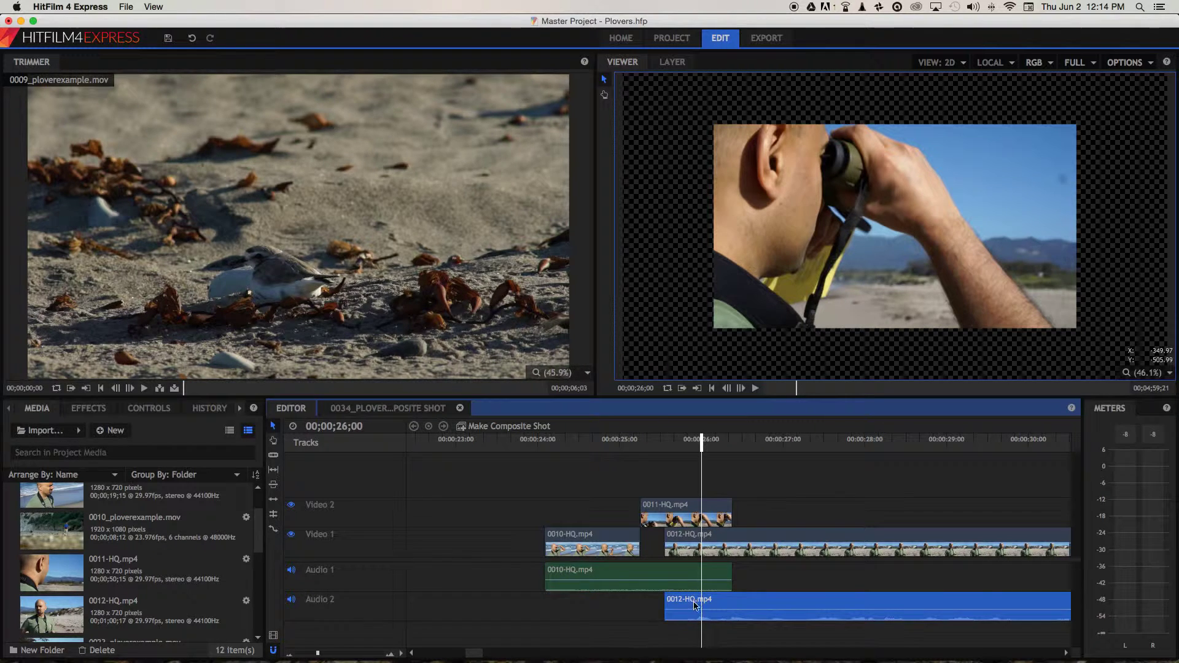
{"action": "left_click_drag", "start_coordinate": [662, 601], "coordinate": [592, 605]}
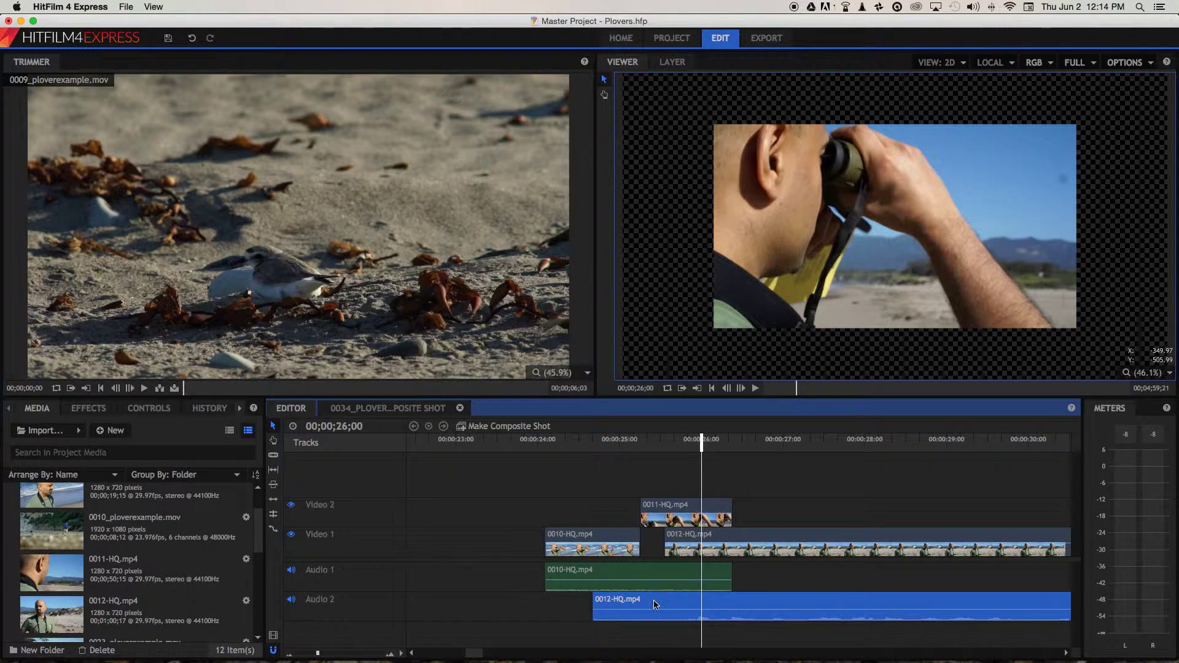
{"action": "left_click", "coordinate": [762, 445]}
{"action": "key", "text": "space"}
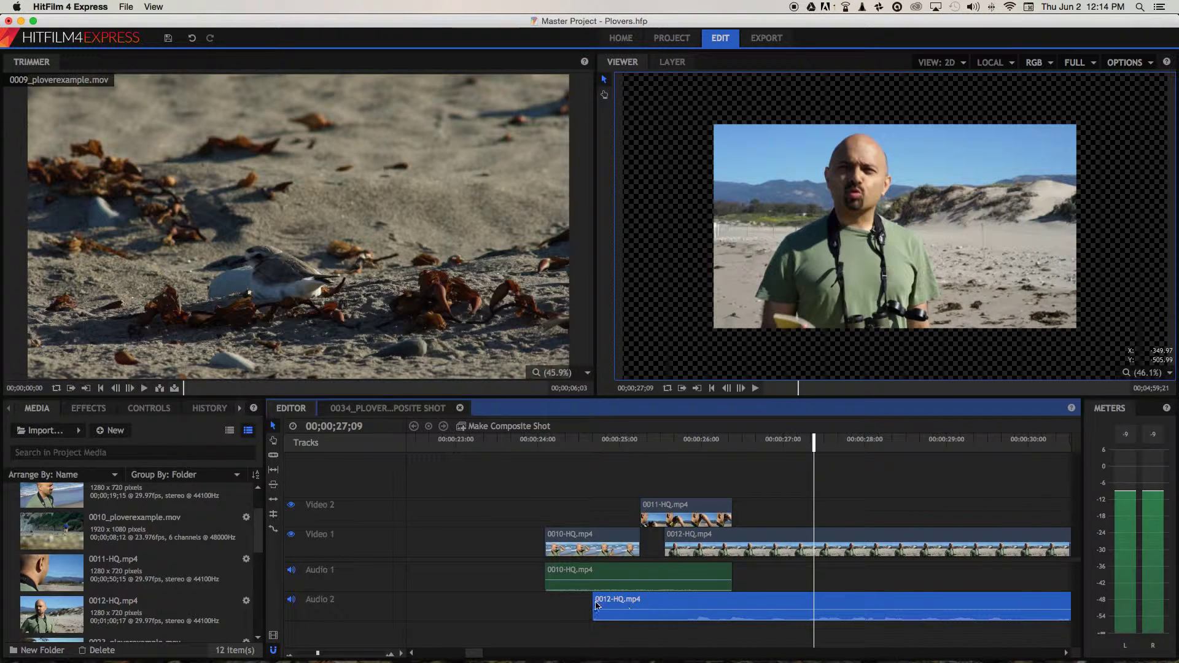
{"action": "left_click_drag", "start_coordinate": [591, 600], "coordinate": [610, 603]}
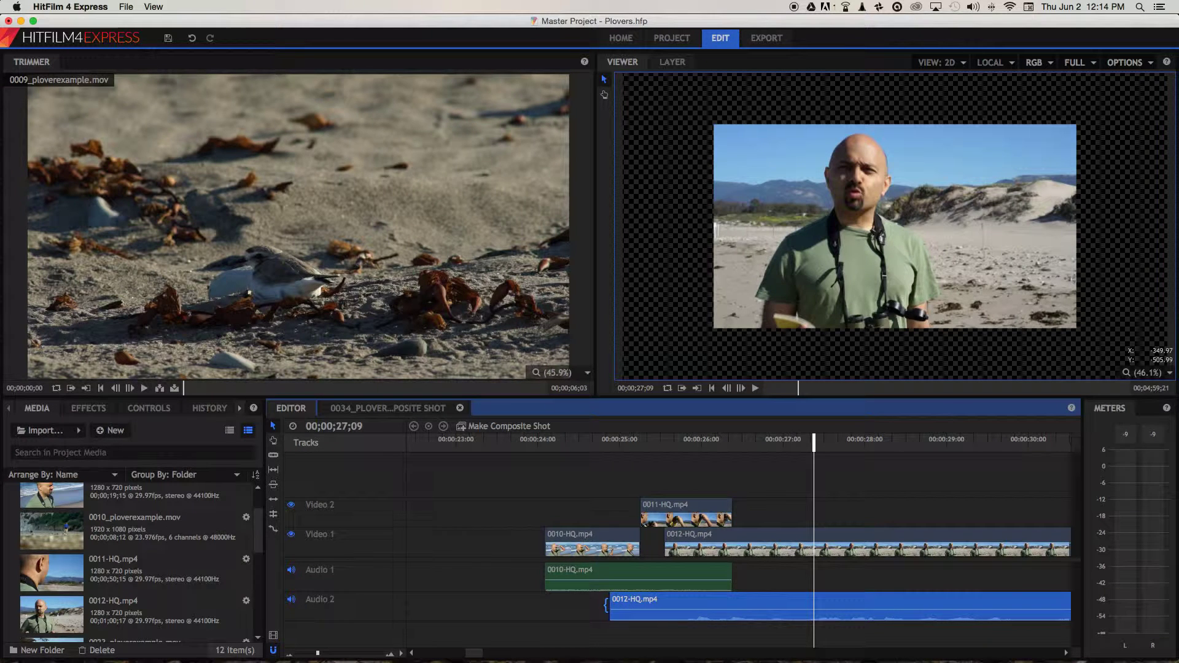
- Shorten the end of the 0010 audio on Audio 1 to 00;00;01;15
{"action": "left_click", "coordinate": [730, 570]}
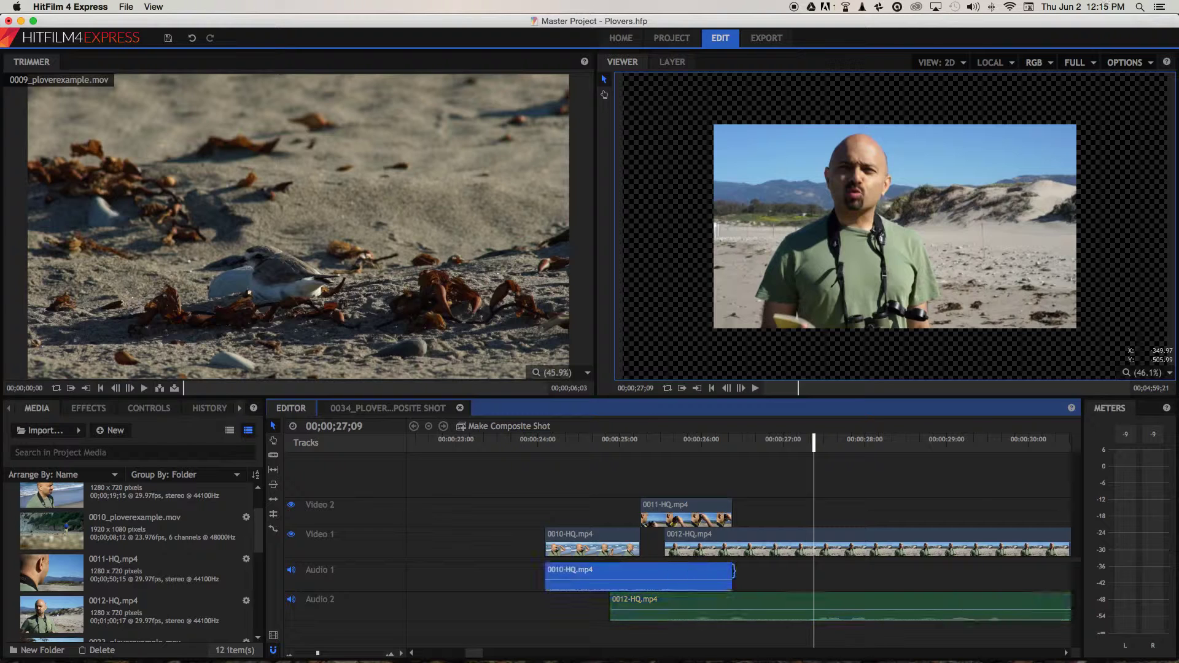
{"action": "left_click_drag", "start_coordinate": [733, 570], "coordinate": [678, 573]}
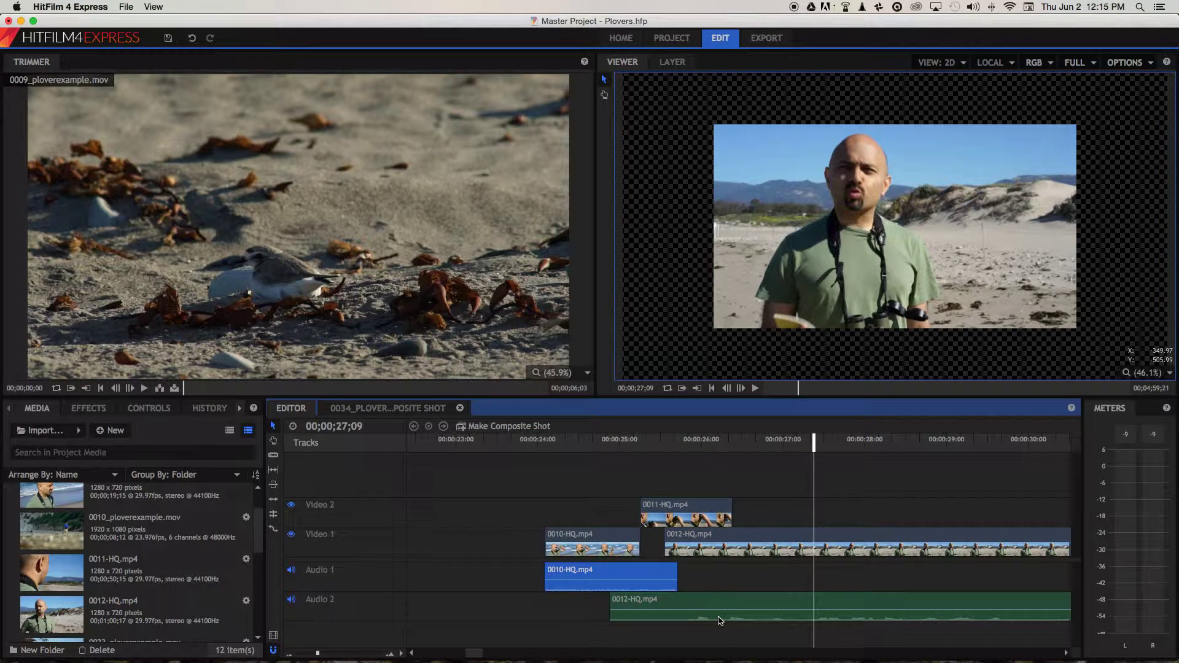
{"action": "left_click", "coordinate": [629, 440]}
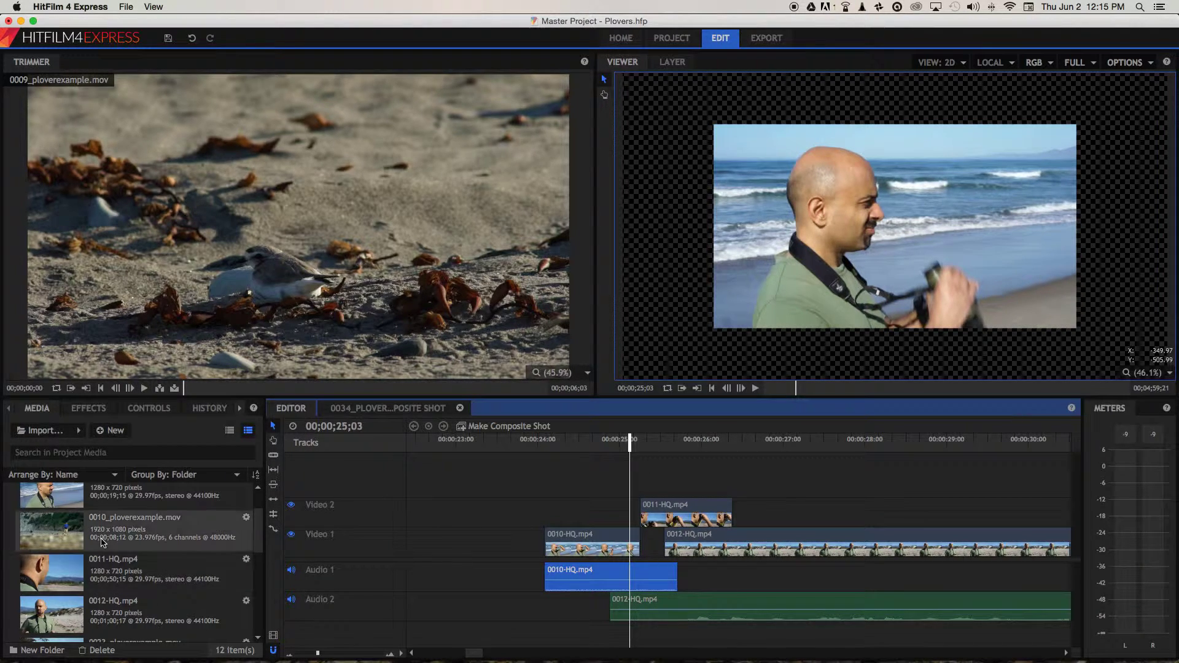
- Apply the audio Fade transition to the end of 0010's audio and the start of 0012's audio
{"action": "left_click", "coordinate": [87, 408]}
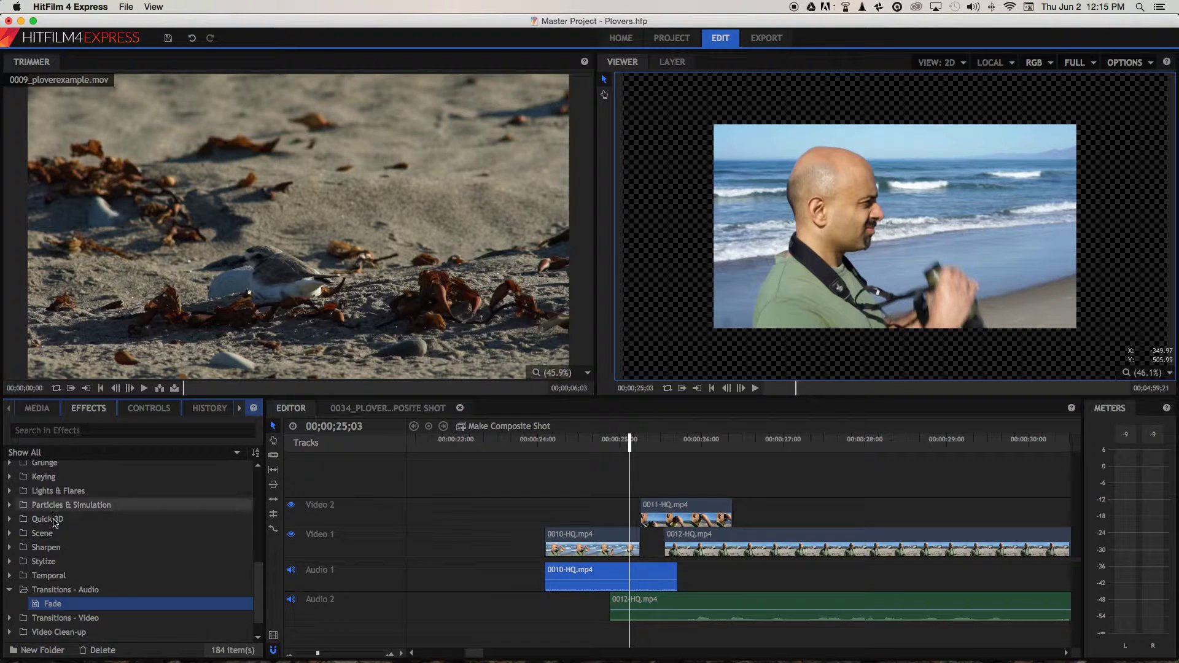
{"action": "left_click", "coordinate": [9, 591]}
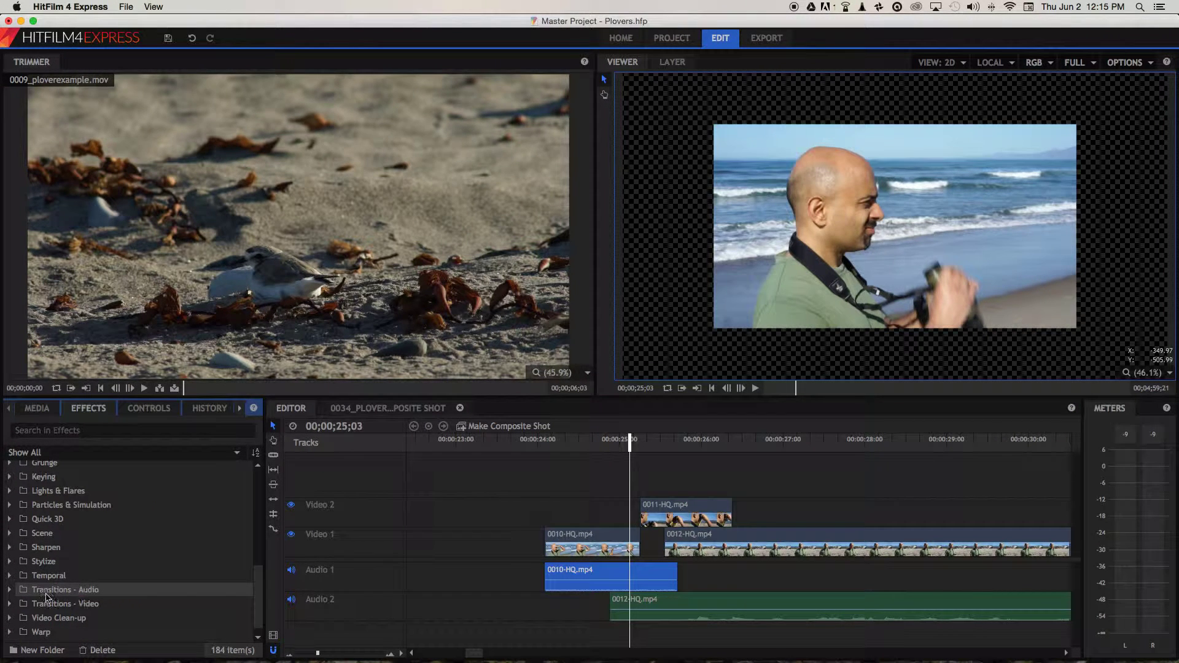
{"action": "left_click", "coordinate": [10, 591]}
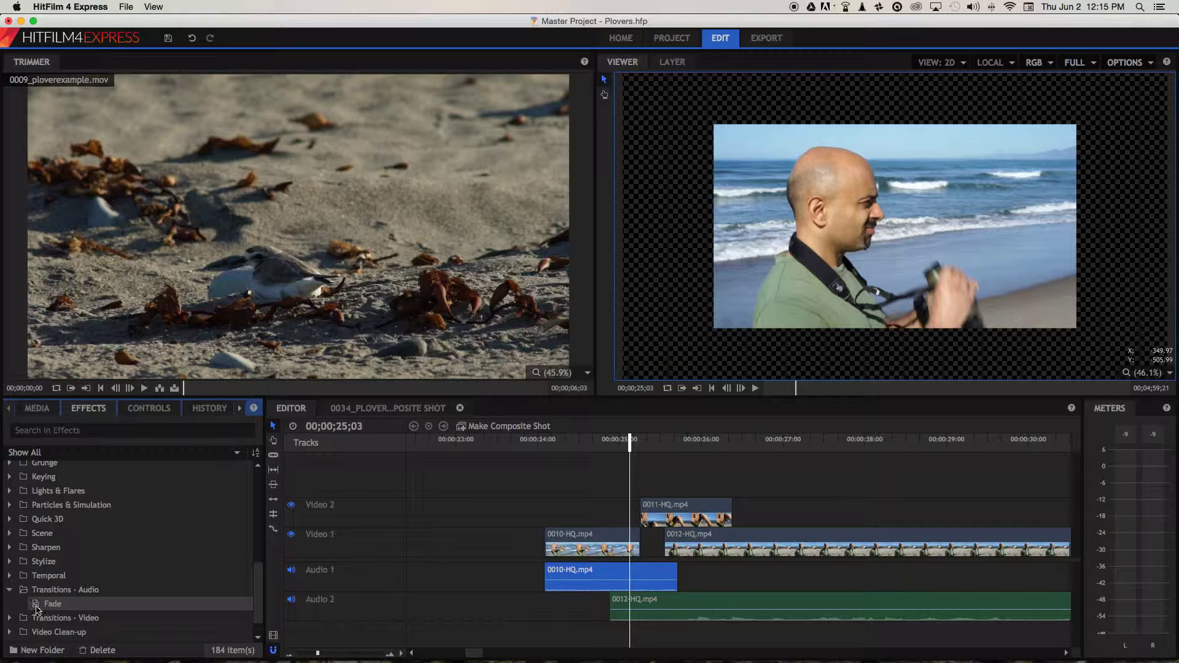
{"action": "left_click_drag", "start_coordinate": [36, 609], "coordinate": [651, 575]}
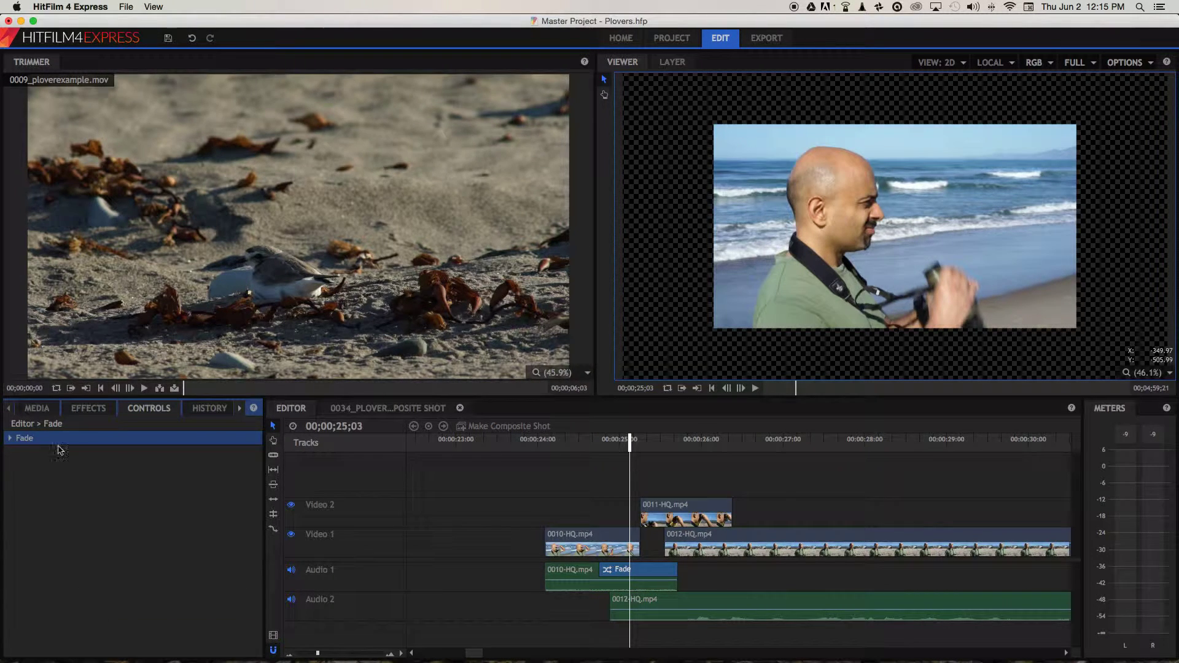
{"action": "left_click", "coordinate": [88, 409]}
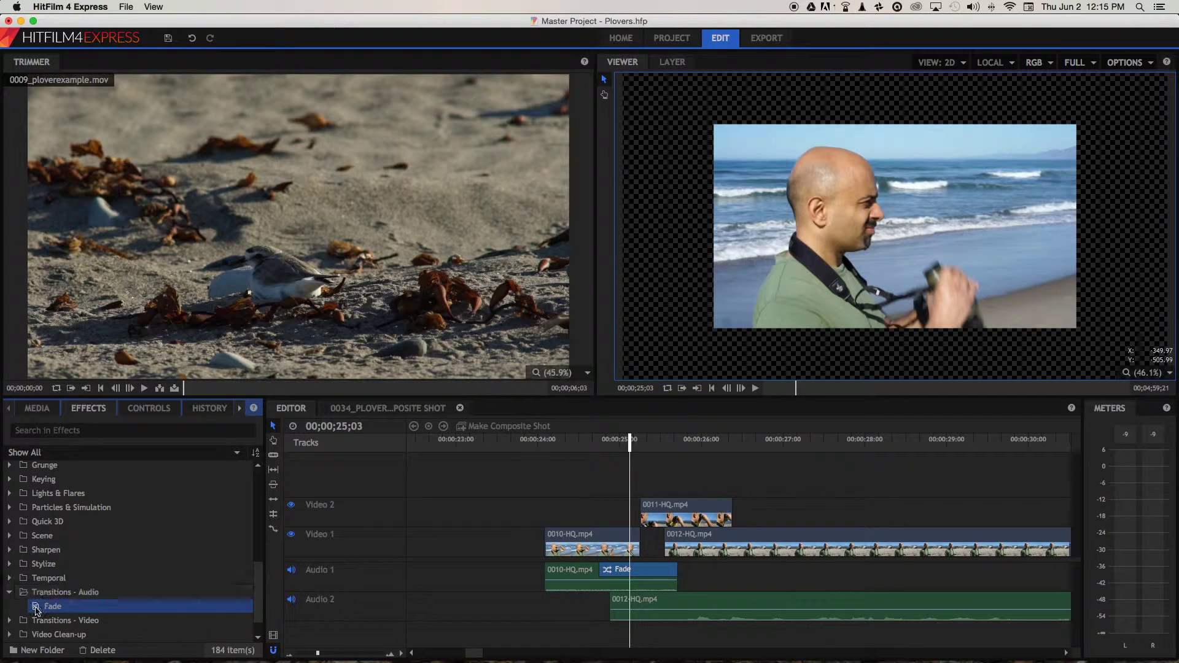
{"action": "left_click_drag", "start_coordinate": [35, 609], "coordinate": [626, 614]}
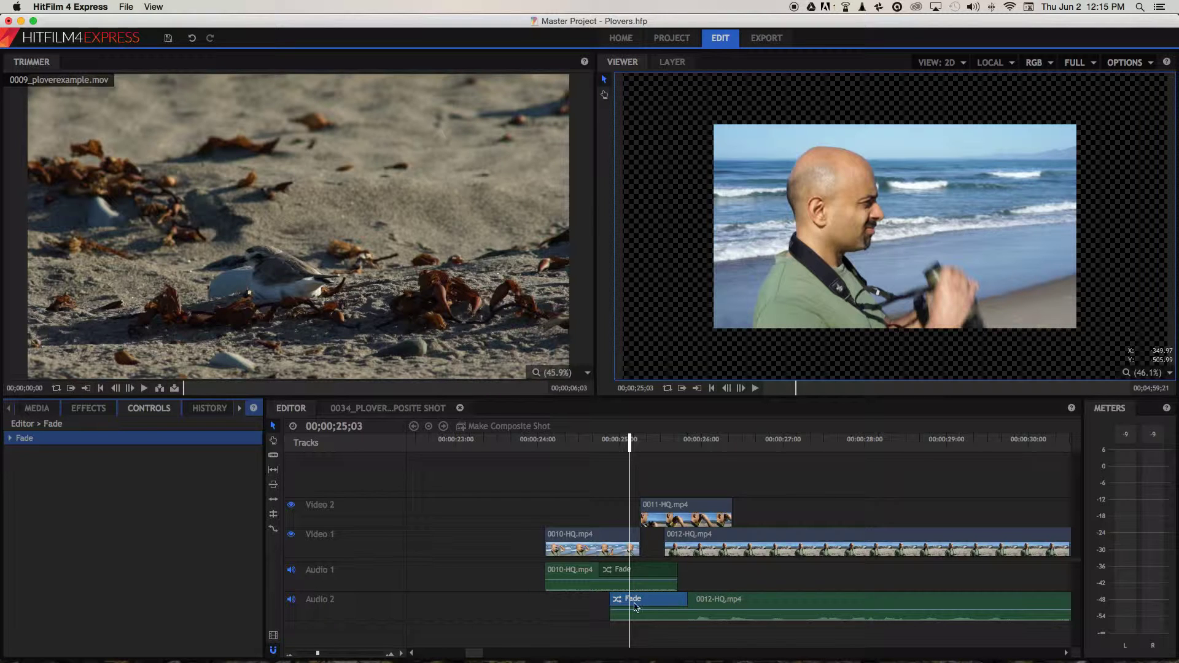
- Shorten both audio Fade transitions to 00;00;00;20
{"action": "left_click", "coordinate": [683, 600]}
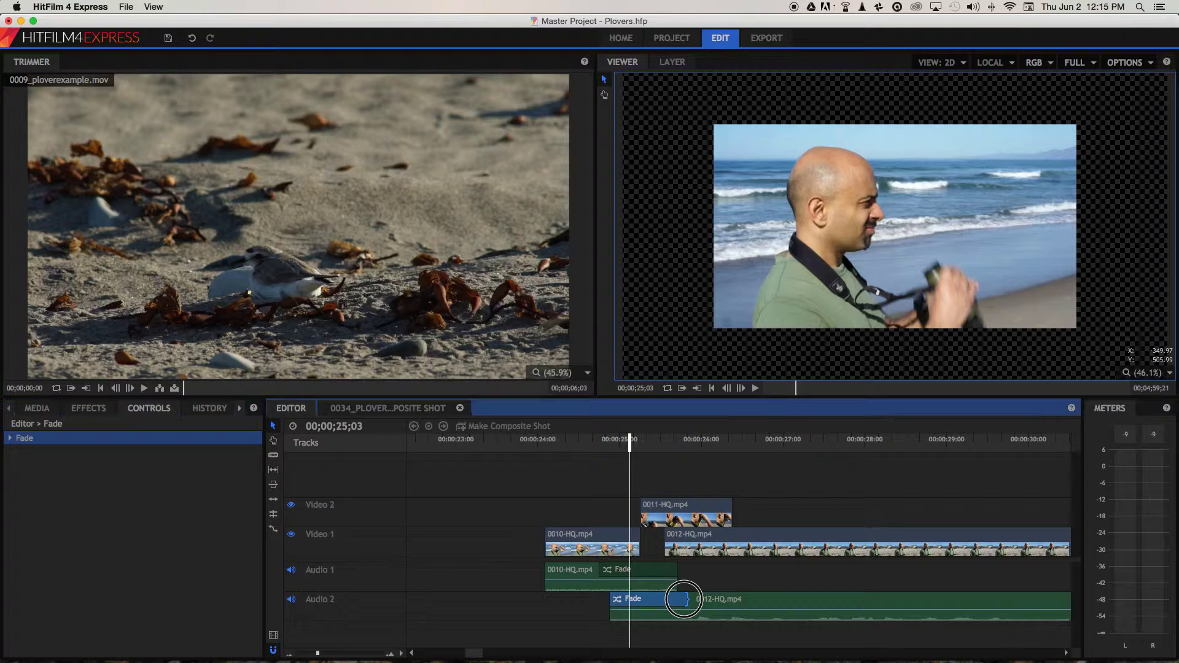
{"action": "left_click_drag", "start_coordinate": [683, 599], "coordinate": [675, 599]}
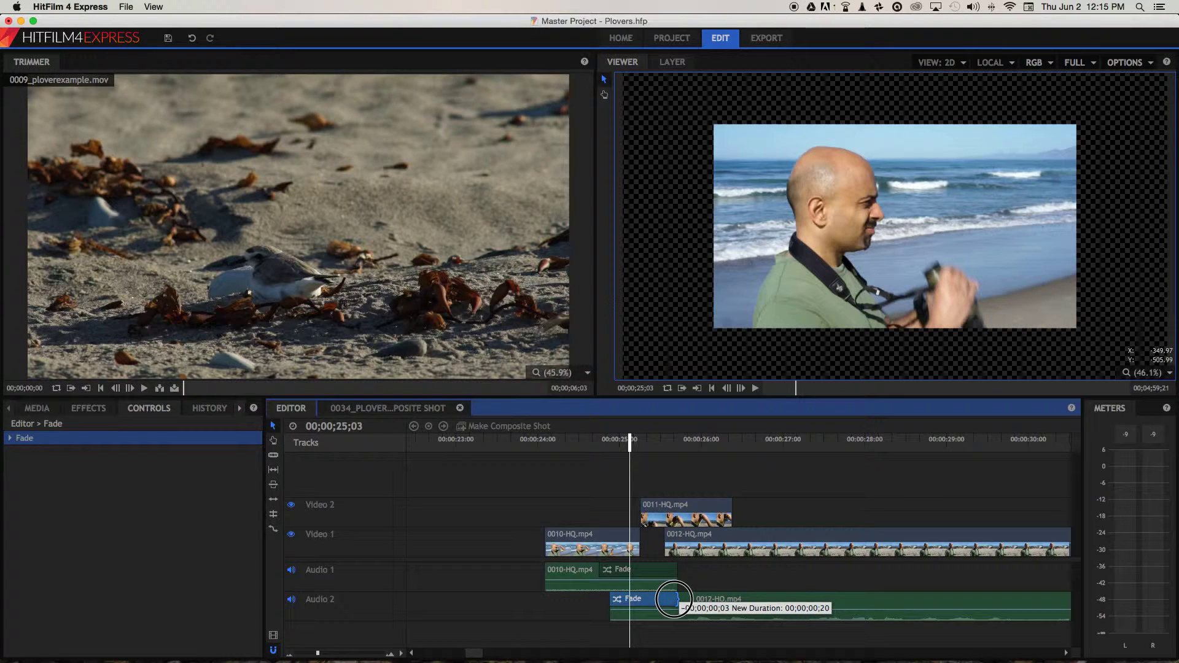
{"action": "left_click_drag", "start_coordinate": [675, 599], "coordinate": [675, 600]}
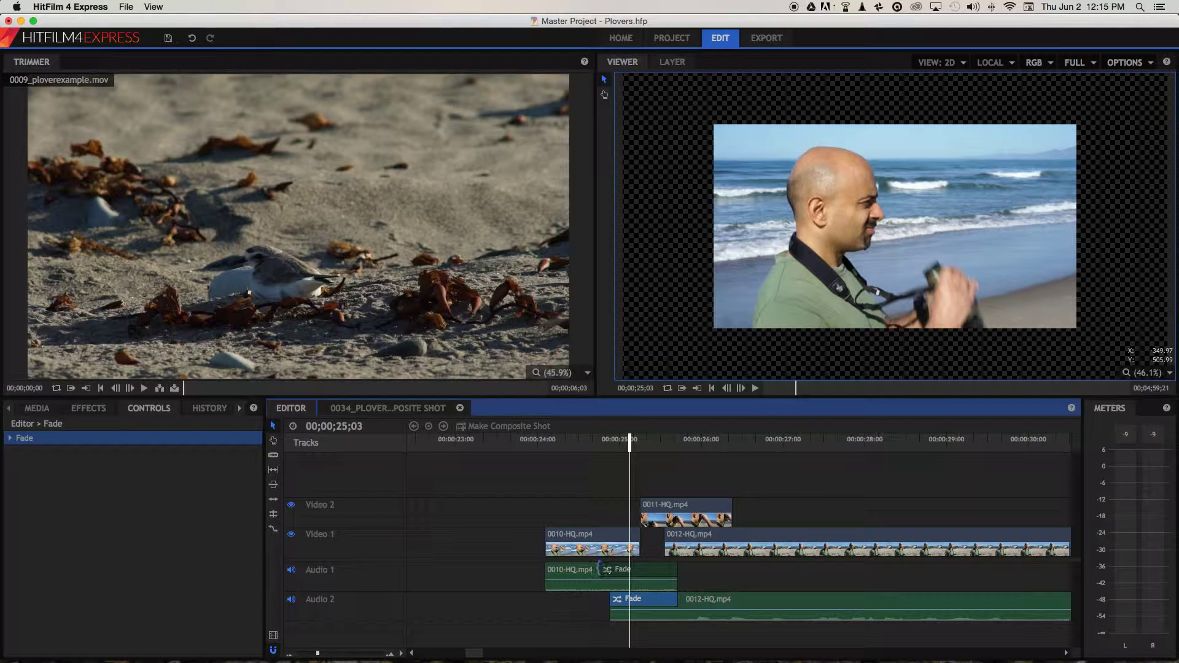
{"action": "left_click_drag", "start_coordinate": [598, 569], "coordinate": [611, 570]}
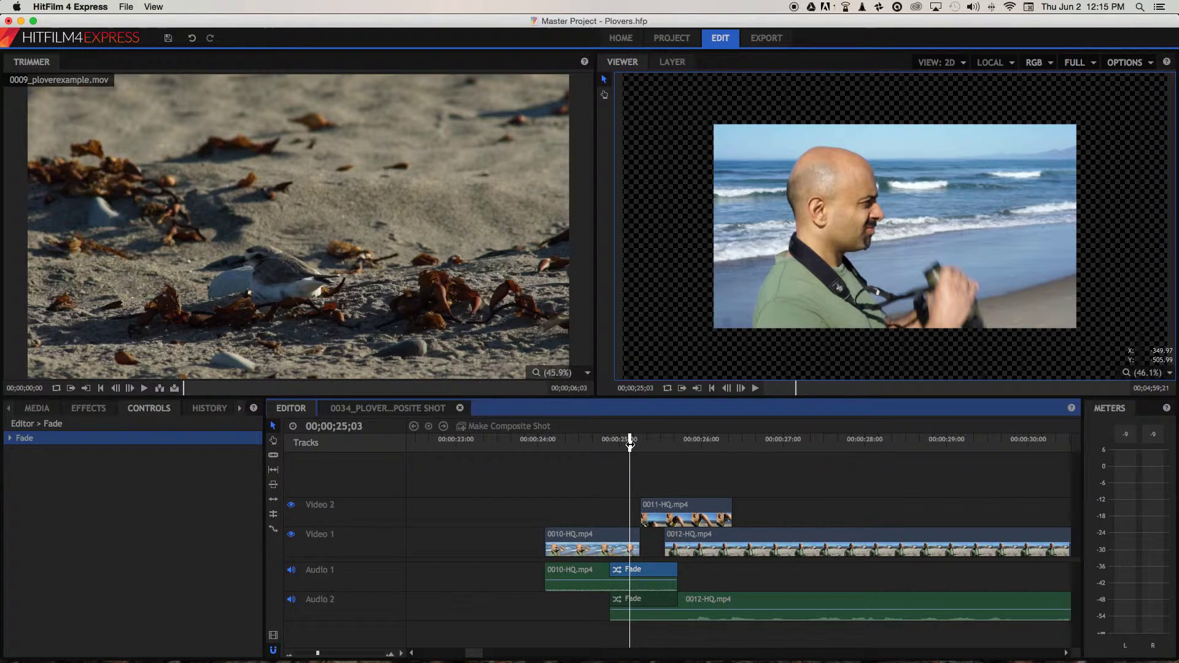
- Play back the audio crossfade and step through the frames leading into the cut
{"action": "left_click_drag", "start_coordinate": [629, 443], "coordinate": [558, 442]}
{"action": "key", "text": "space"}
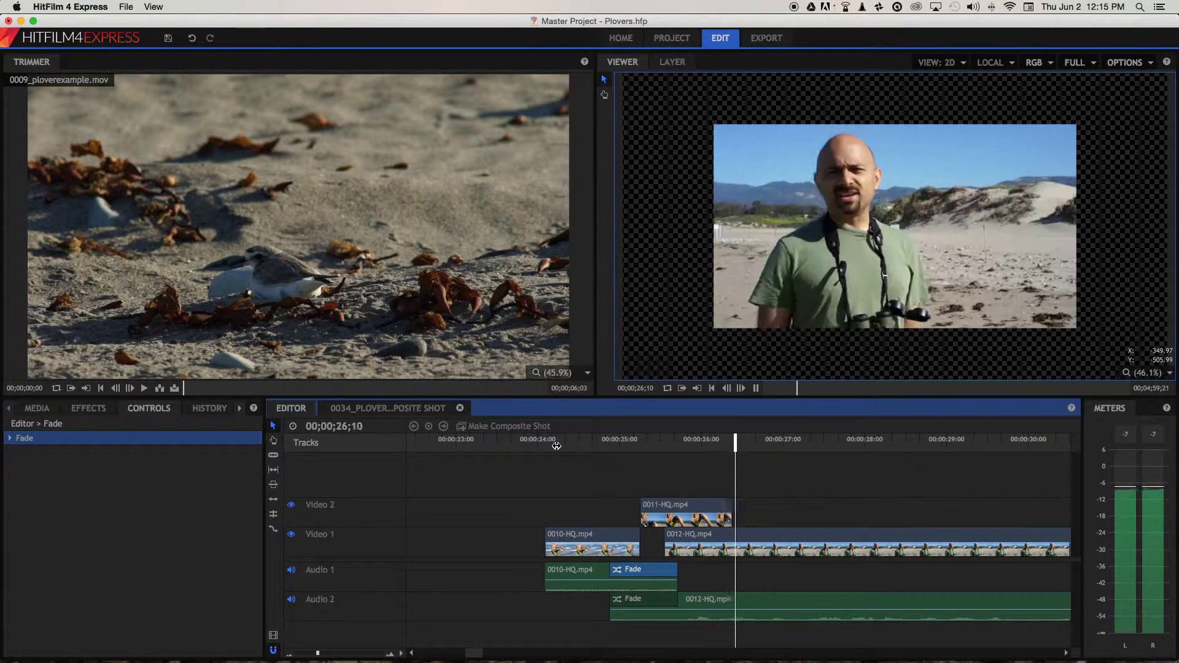
{"action": "key", "text": "space"}
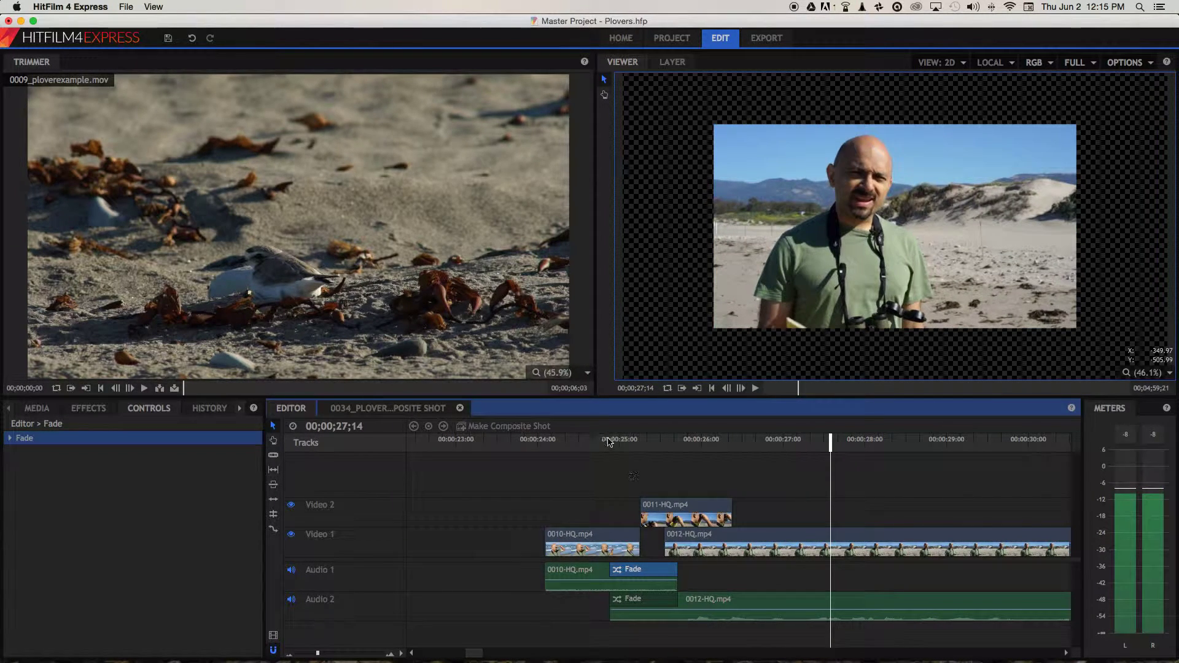
{"action": "left_click_drag", "start_coordinate": [560, 449], "coordinate": [620, 447]}
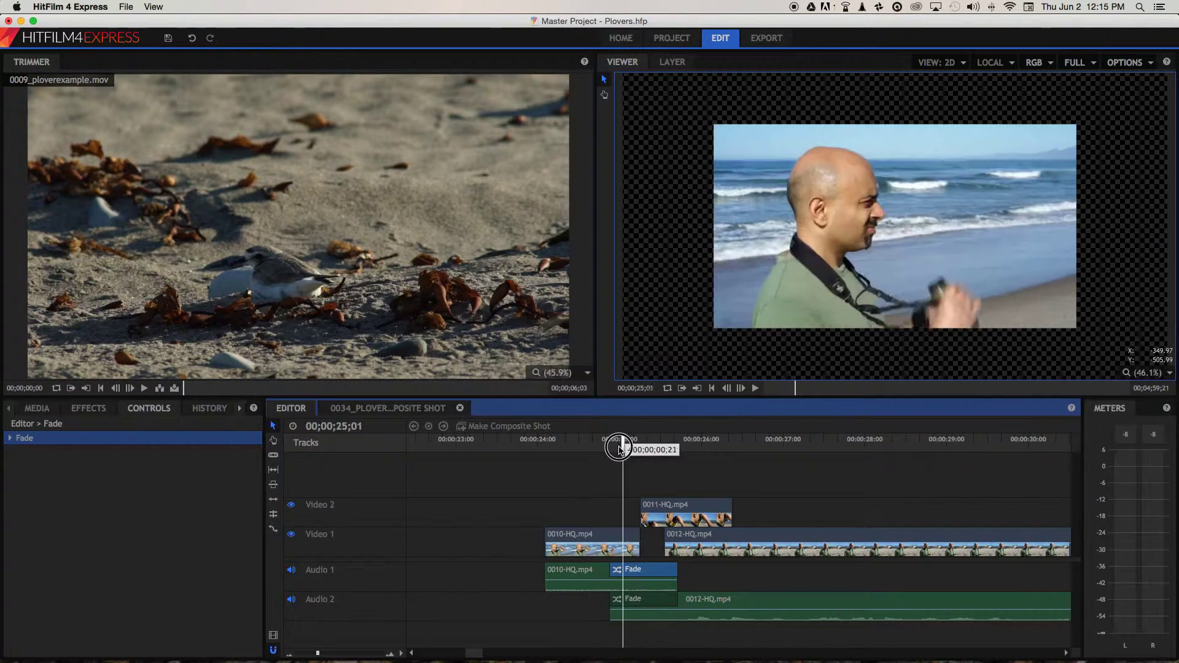
- Select both the video and audio clips of 0012-HQ.mp4
{"action": "left_click", "coordinate": [601, 541]}
{"action": "left_click", "coordinate": [584, 570]}
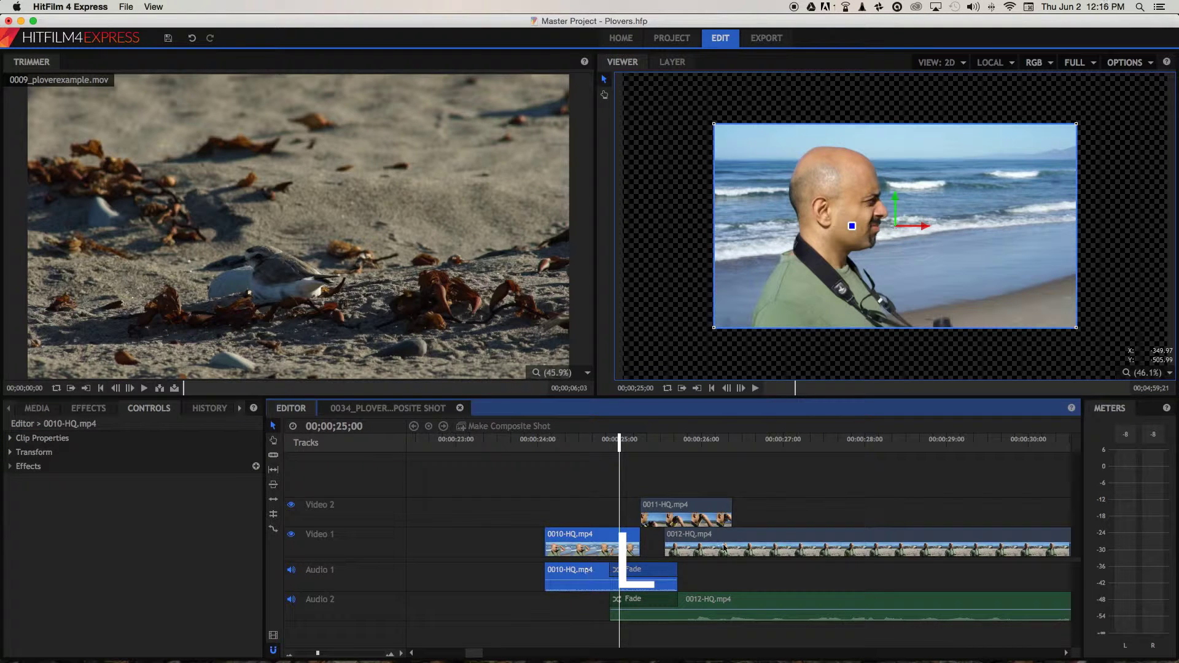
{"action": "left_click", "coordinate": [764, 543]}
{"action": "left_click", "coordinate": [747, 599], "text": "super"}
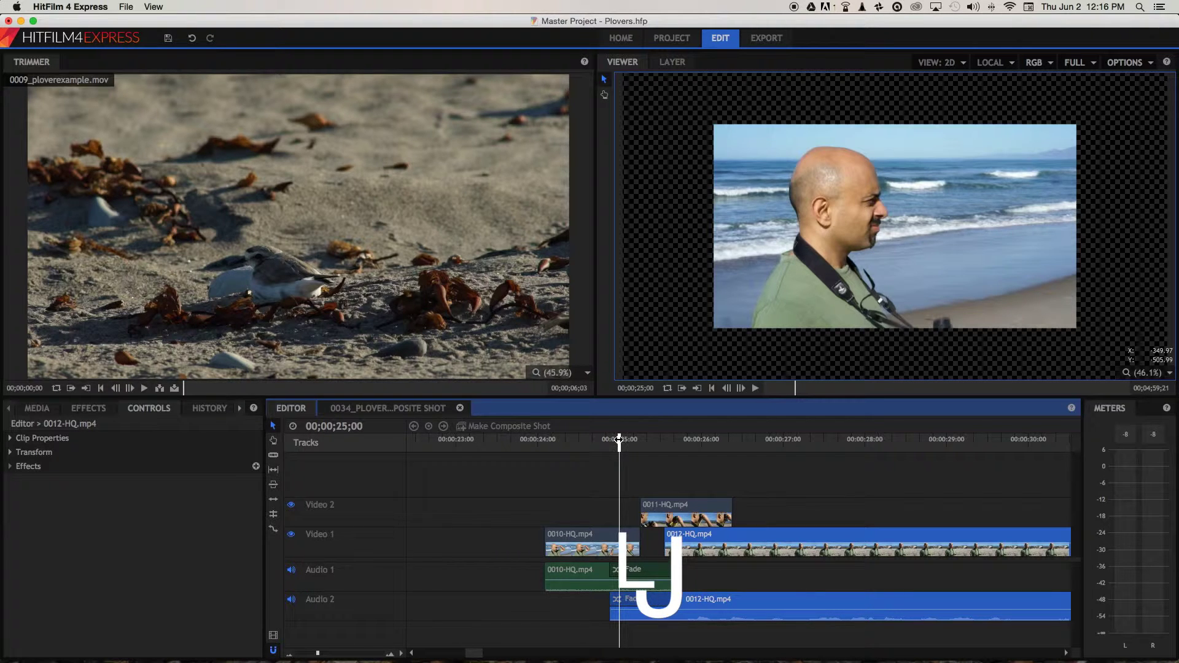
{"action": "left_click_drag", "start_coordinate": [619, 438], "coordinate": [664, 437]}
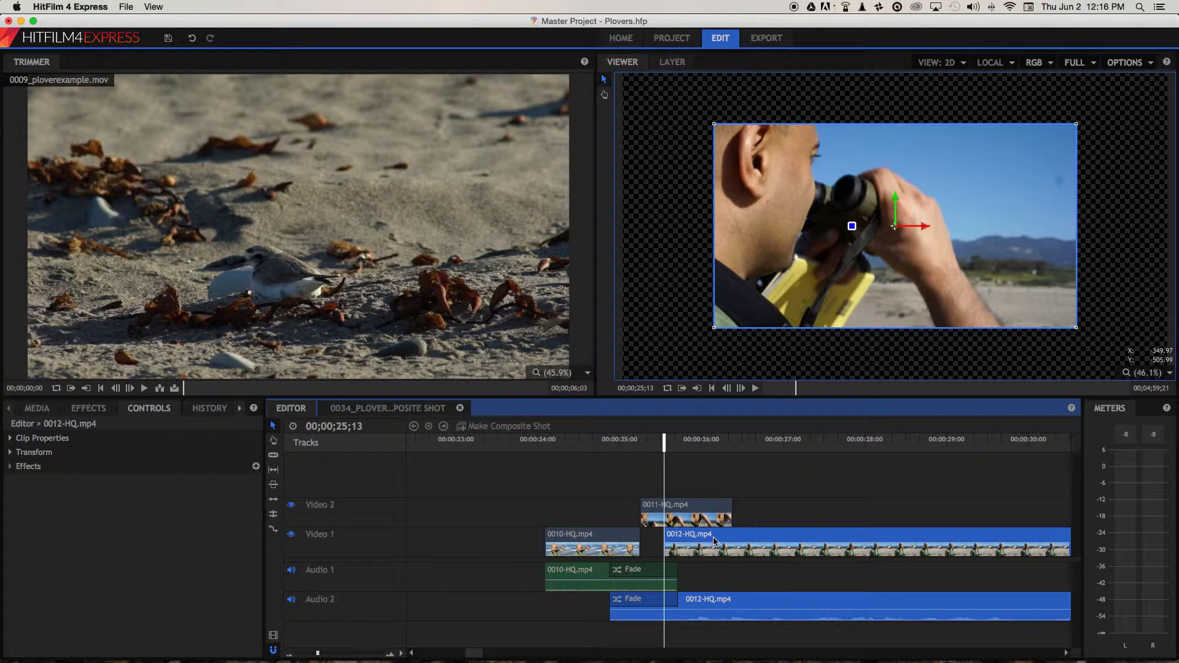
- Trim the 0012-HQ.mp4 video start later, leaving a gap after clip 0010
{"action": "left_click", "coordinate": [769, 516]}
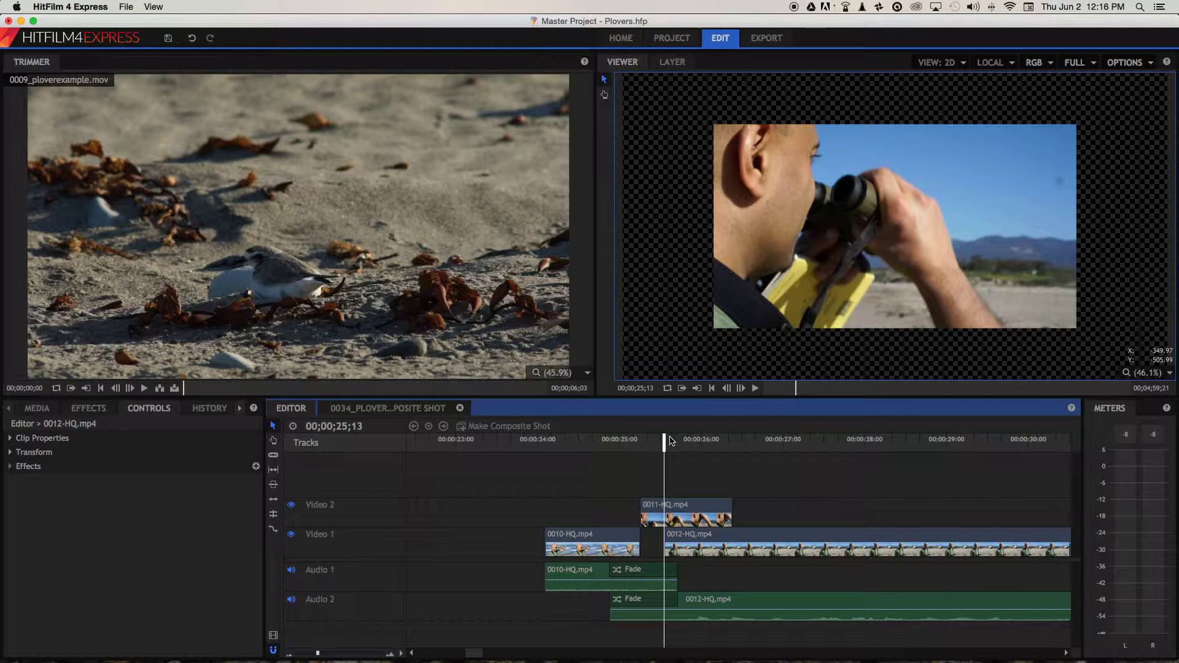
{"action": "left_click_drag", "start_coordinate": [663, 439], "coordinate": [616, 438]}
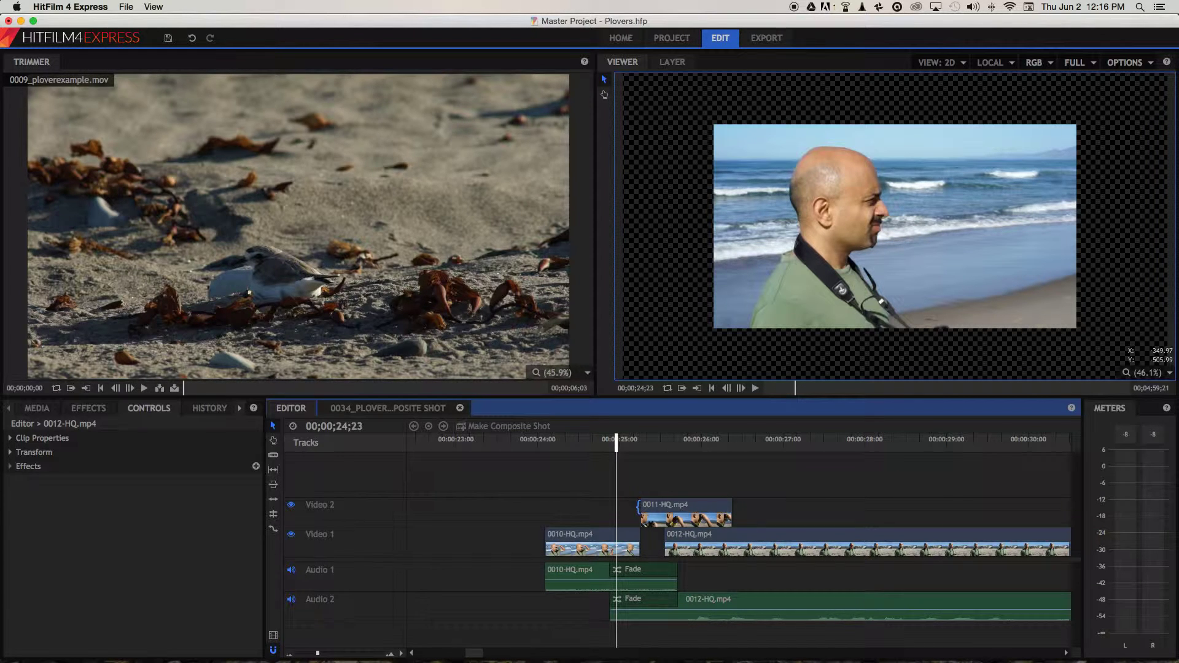
{"action": "left_click", "coordinate": [665, 538]}
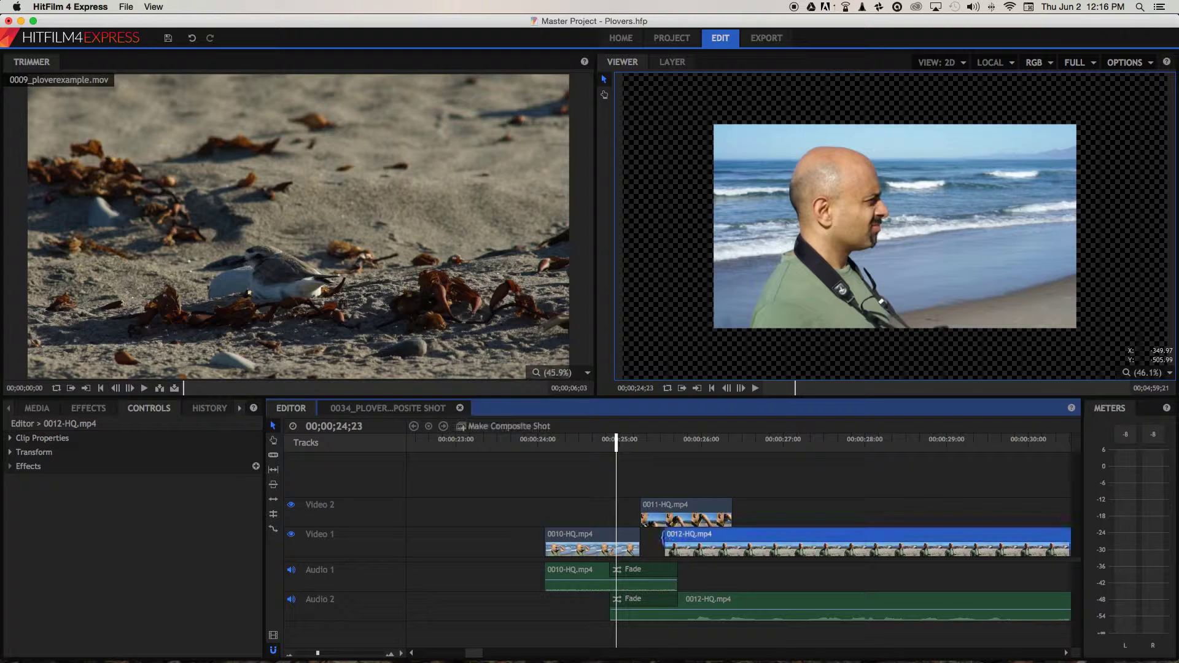
{"action": "left_click_drag", "start_coordinate": [664, 539], "coordinate": [732, 536]}
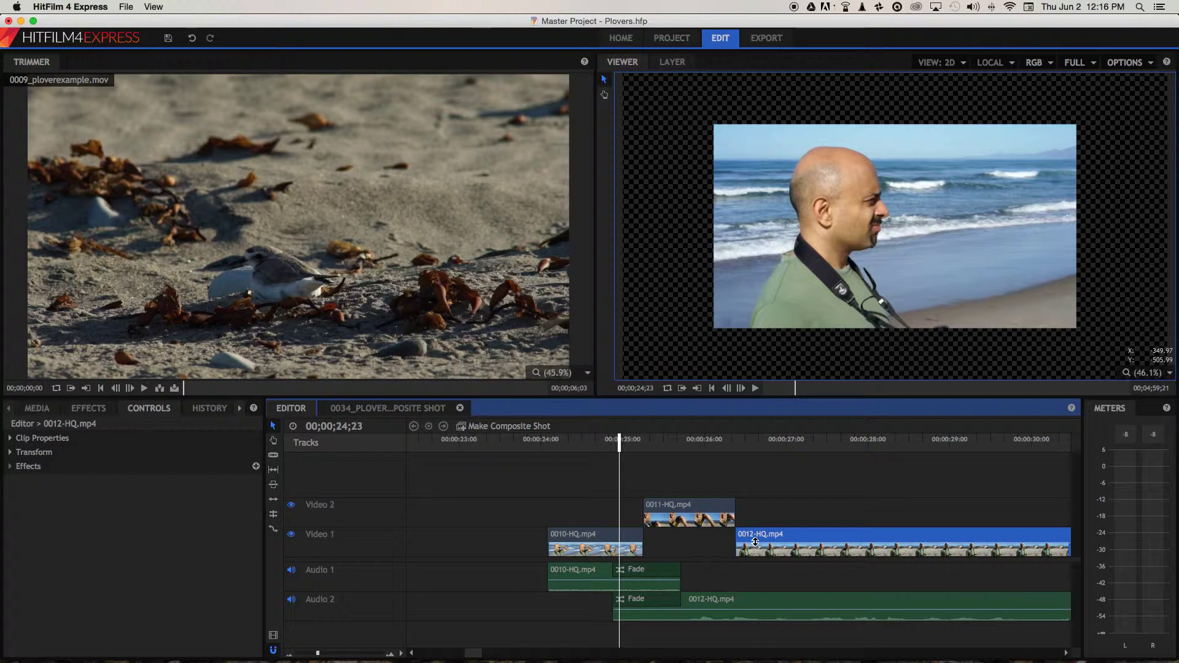
{"action": "left_click_drag", "start_coordinate": [619, 440], "coordinate": [699, 447]}
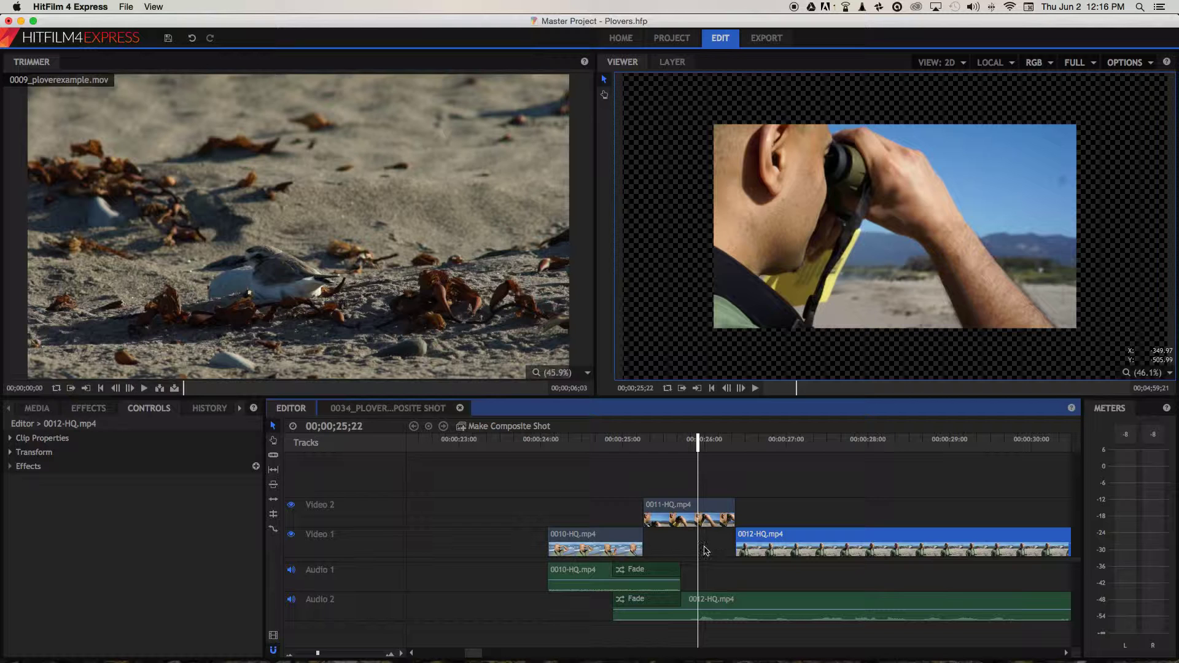
- Move 0011-HQ.mp4 from Video 2 down into the Video 1 gap between 0010 and 0012
{"action": "left_click_drag", "start_coordinate": [709, 507], "coordinate": [709, 538]}
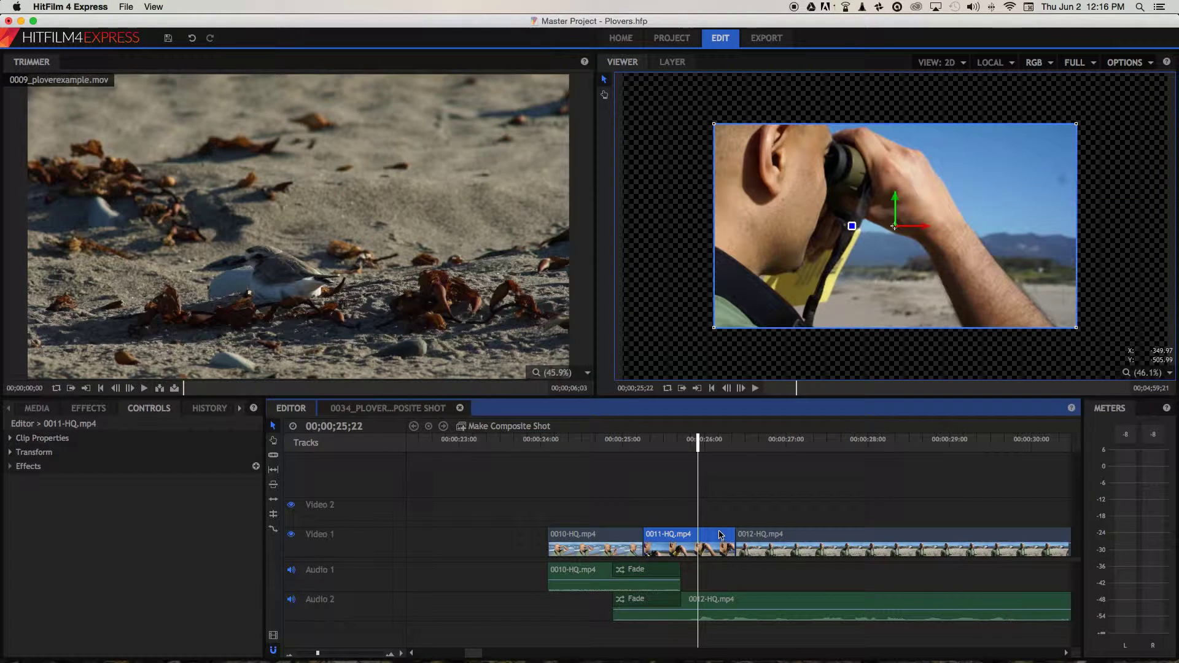
{"action": "left_click", "coordinate": [777, 540]}
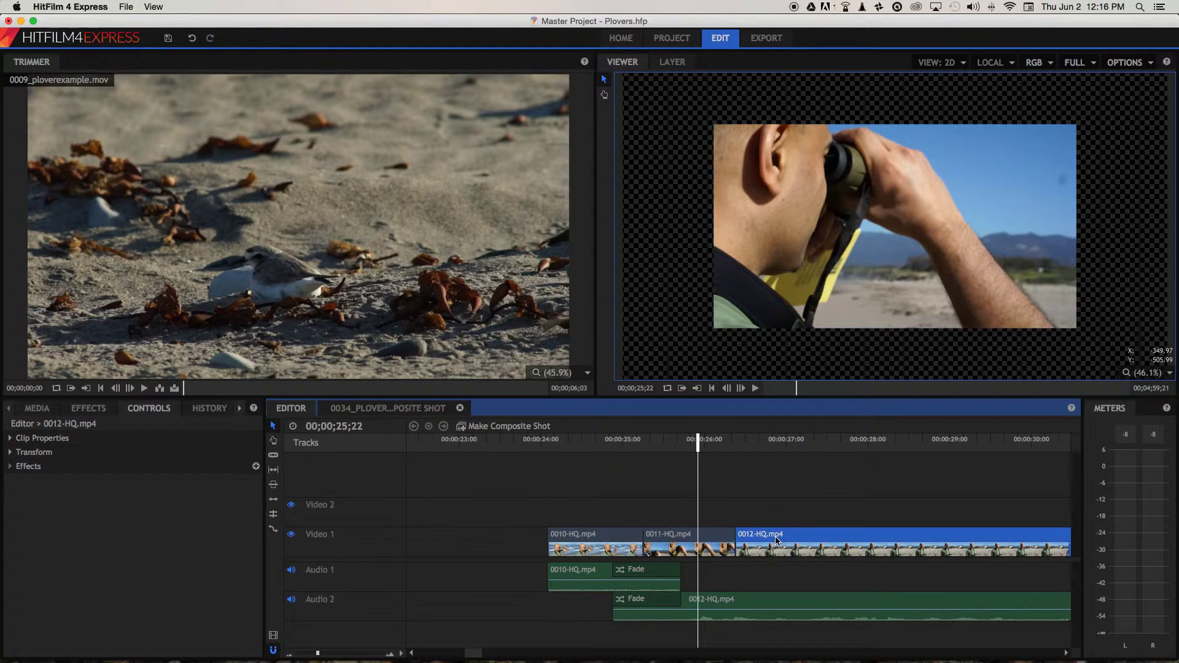
{"action": "left_click_drag", "start_coordinate": [700, 462], "coordinate": [718, 453]}
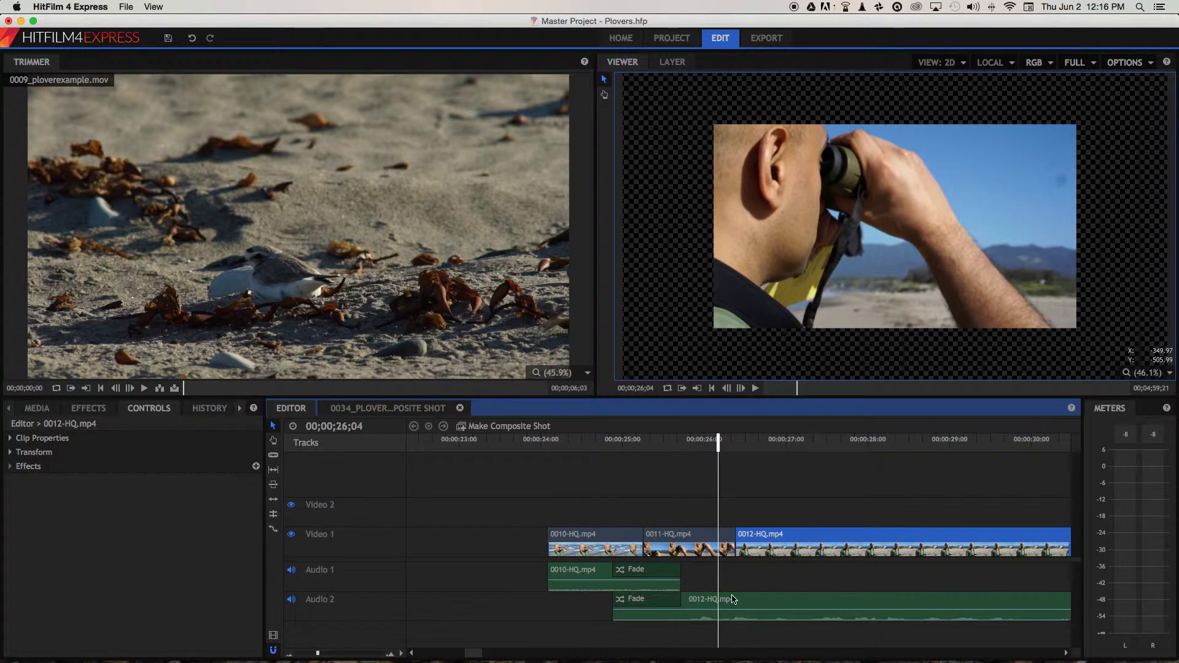
{"action": "left_click", "coordinate": [768, 538]}
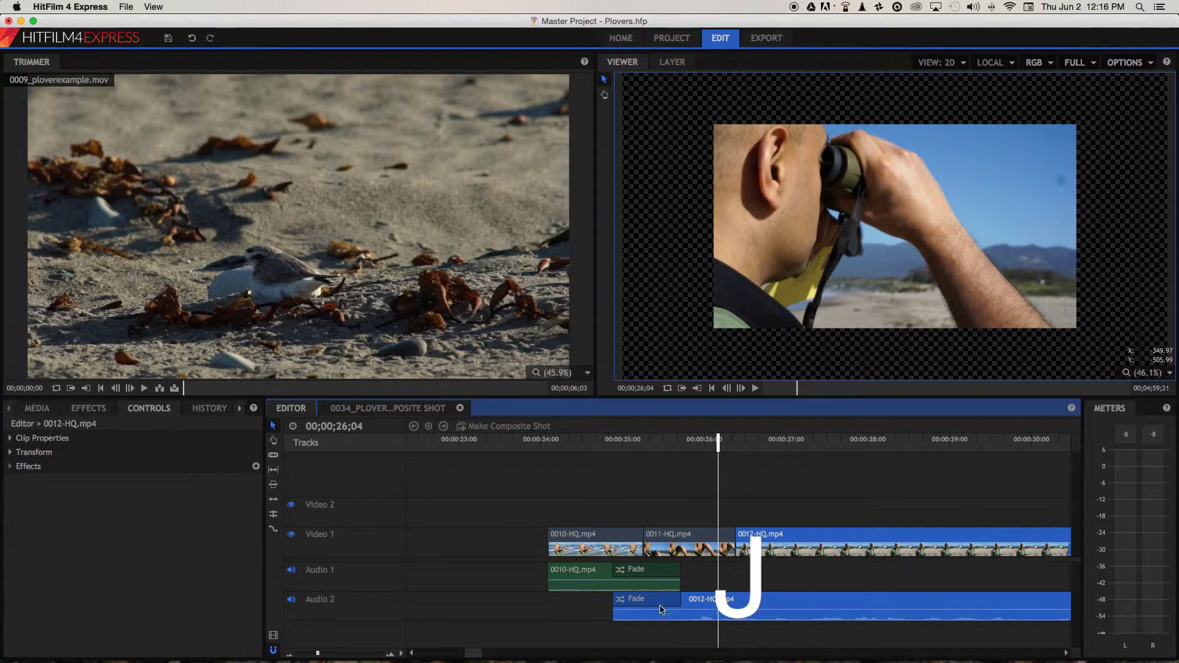